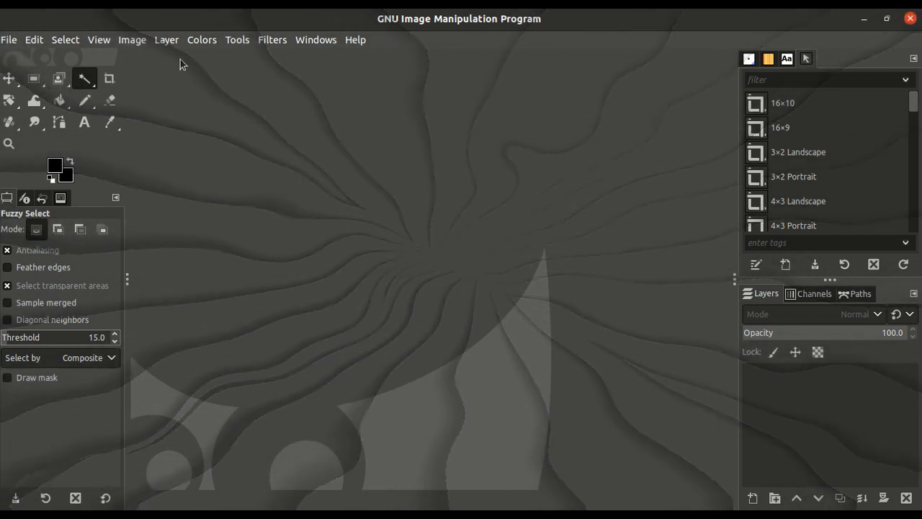
Open data.png from the Pictures folder as a 392×486 image.
click(36, 40)
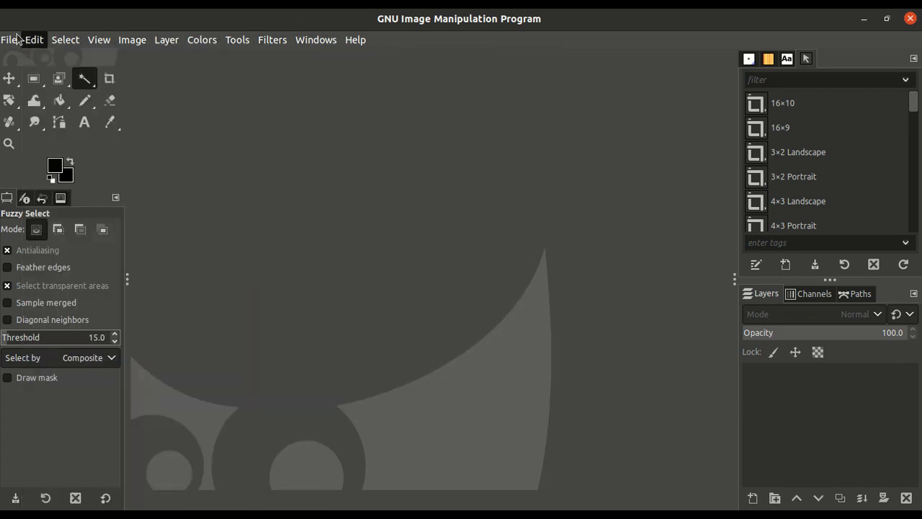
mouse_move(9, 40)
click(36, 93)
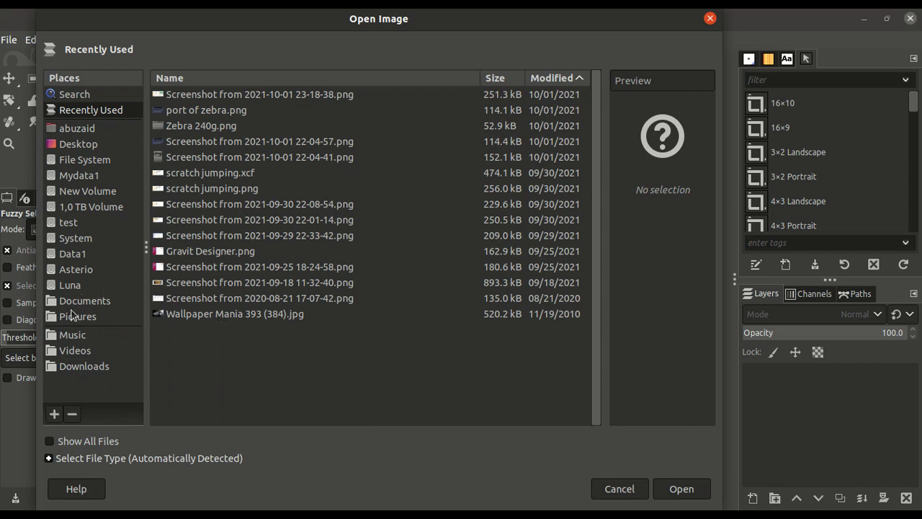
click(74, 317)
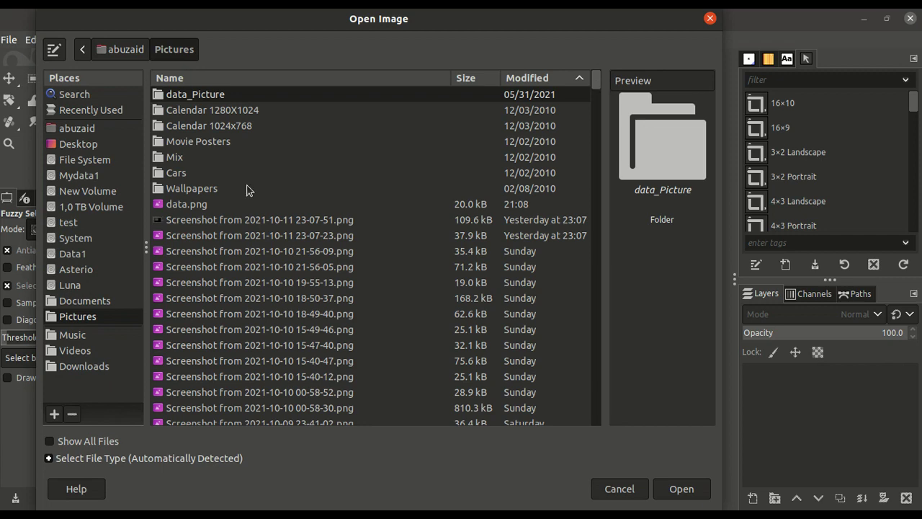
click(187, 205)
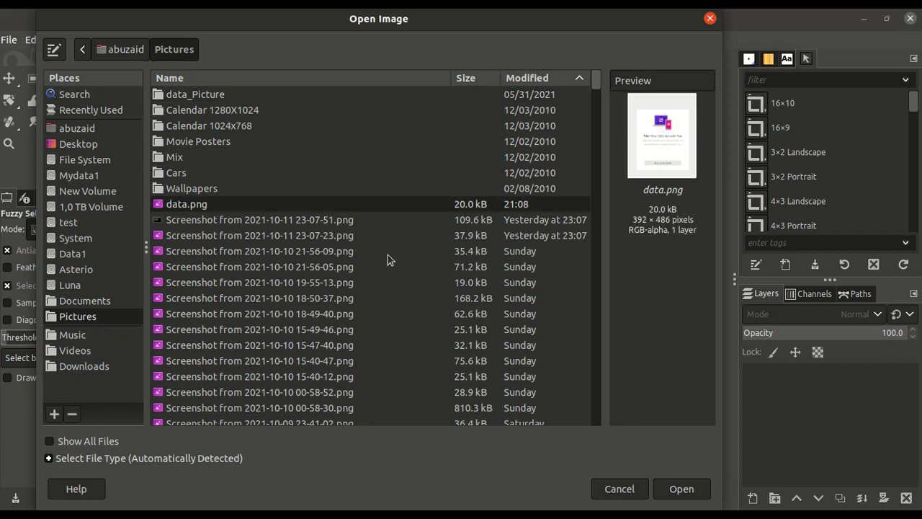
click(670, 496)
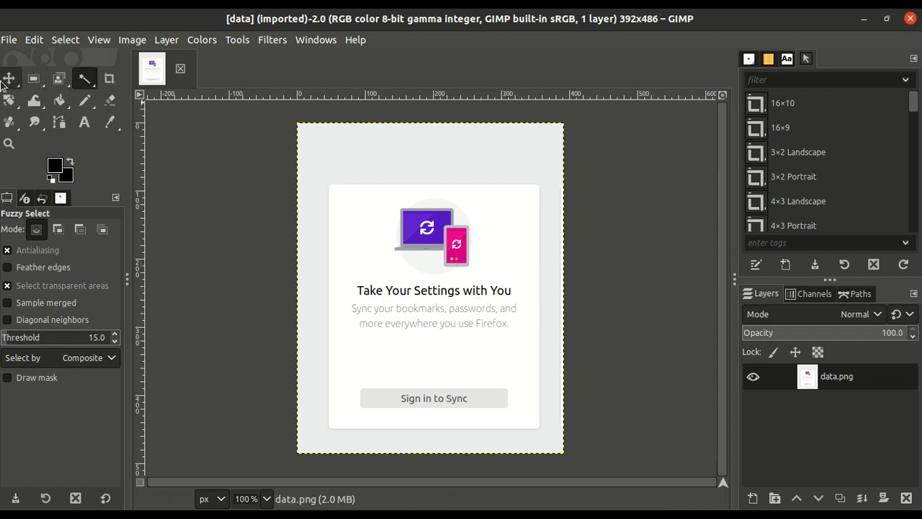
Fuzzy-select and delete the light grey background to transparency, then drop the selection.
click(417, 153)
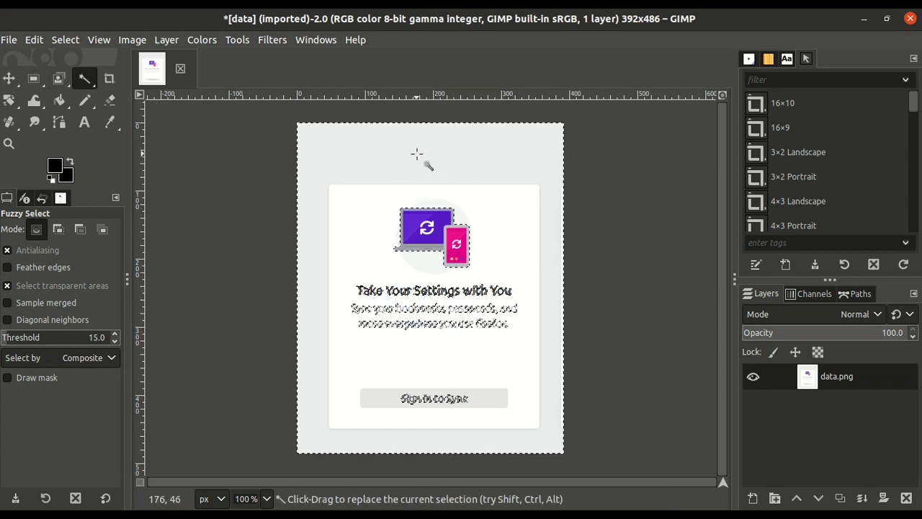
key(Delete)
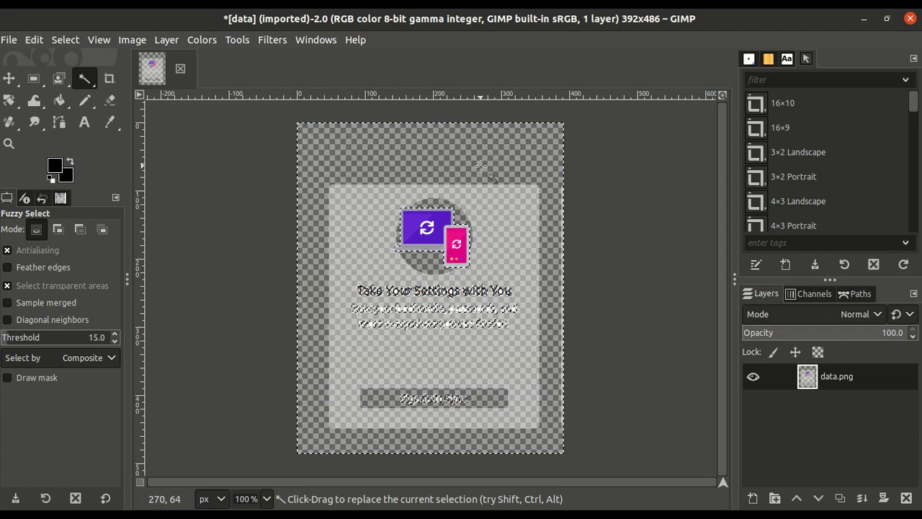
click(9, 78)
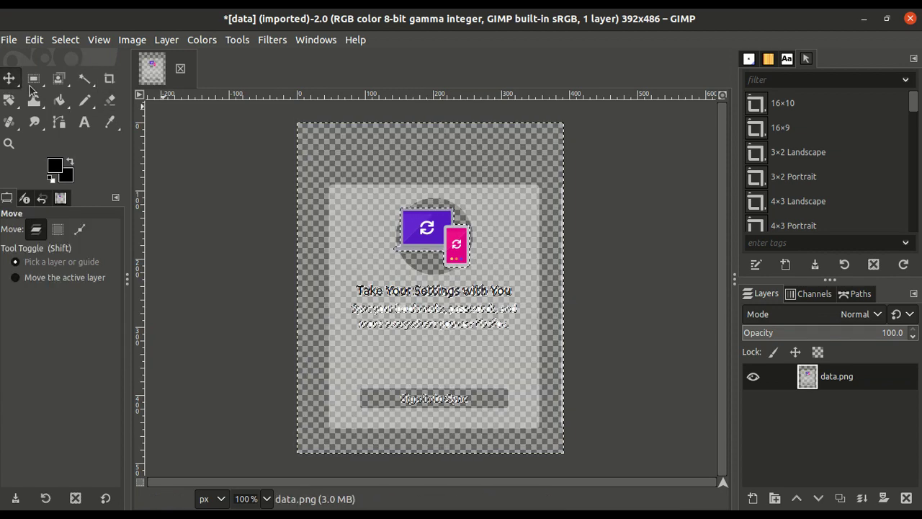
click(34, 40)
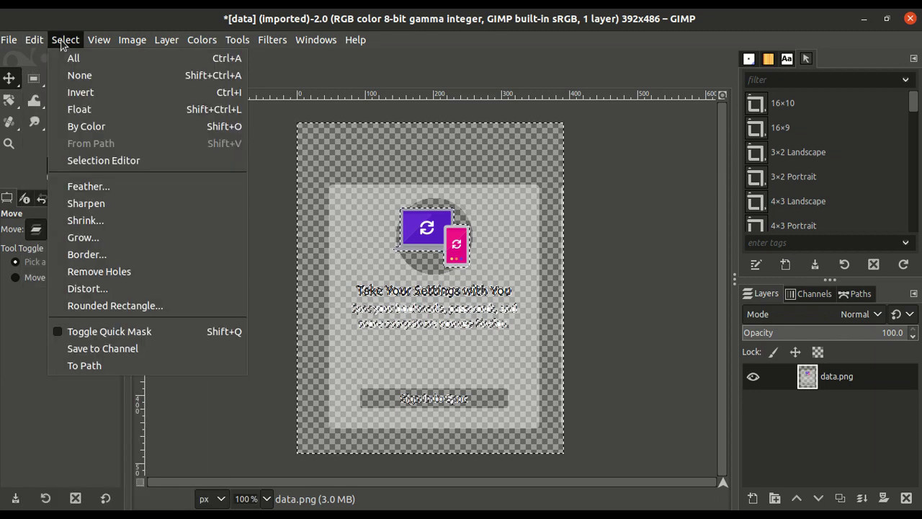
click(79, 75)
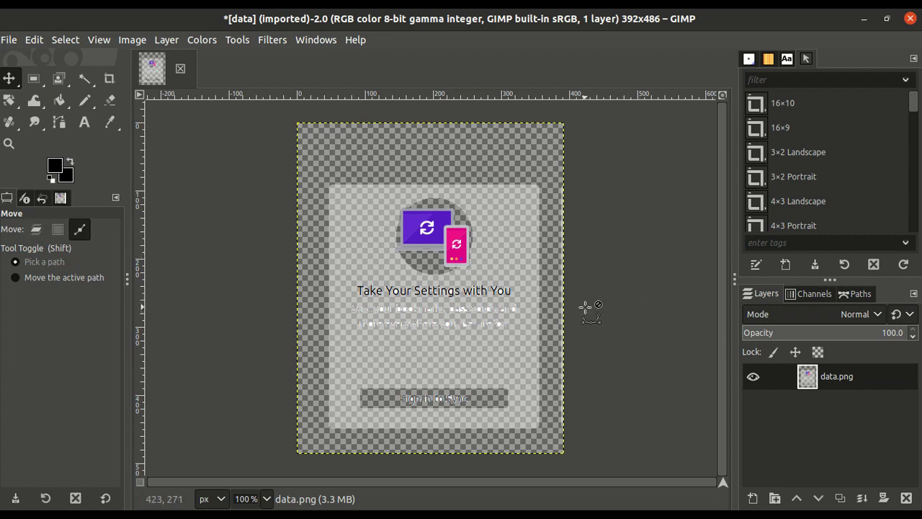
Zoom in and out to inspect the cleared image edges.
scroll(586, 309, up, 2)
scroll(585, 308, down, 2)
scroll(585, 308, up, 1)
scroll(586, 308, up, 2)
scroll(586, 309, down, 1)
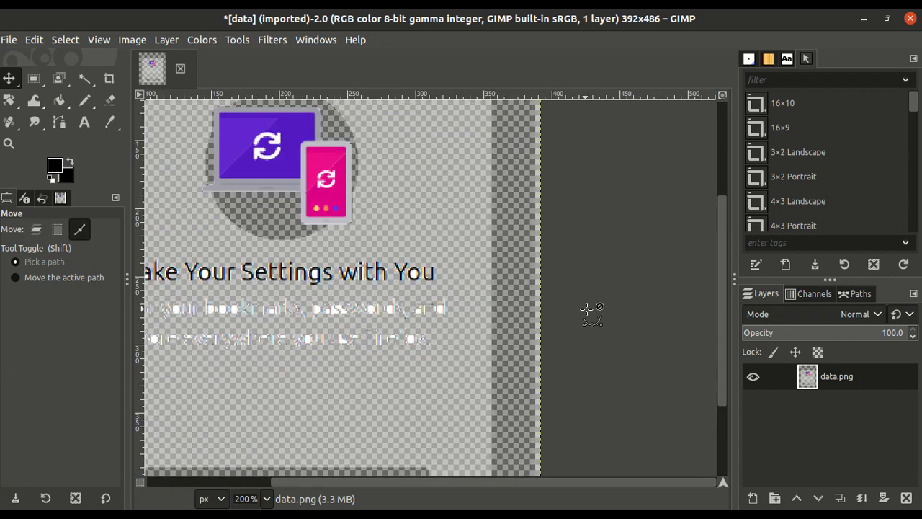
scroll(585, 308, down, 1)
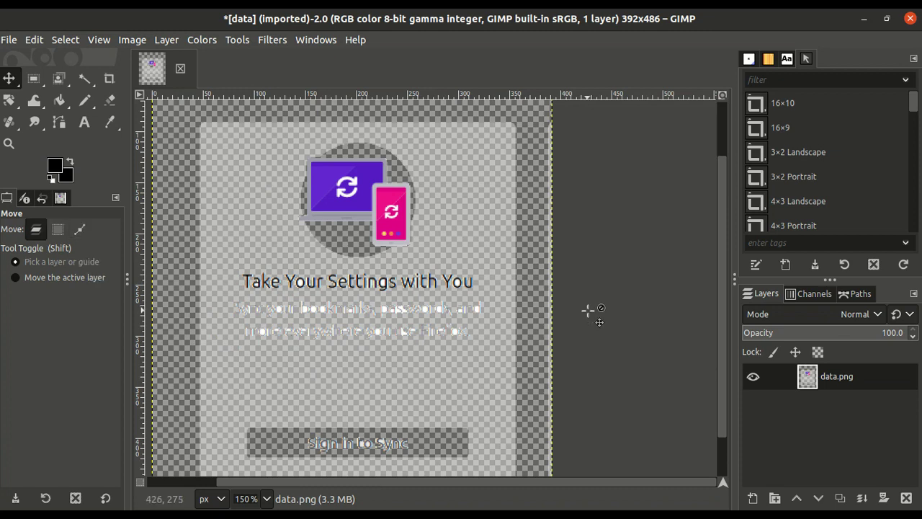
scroll(586, 309, down, 2)
scroll(586, 308, up, 2)
scroll(586, 308, down, 1)
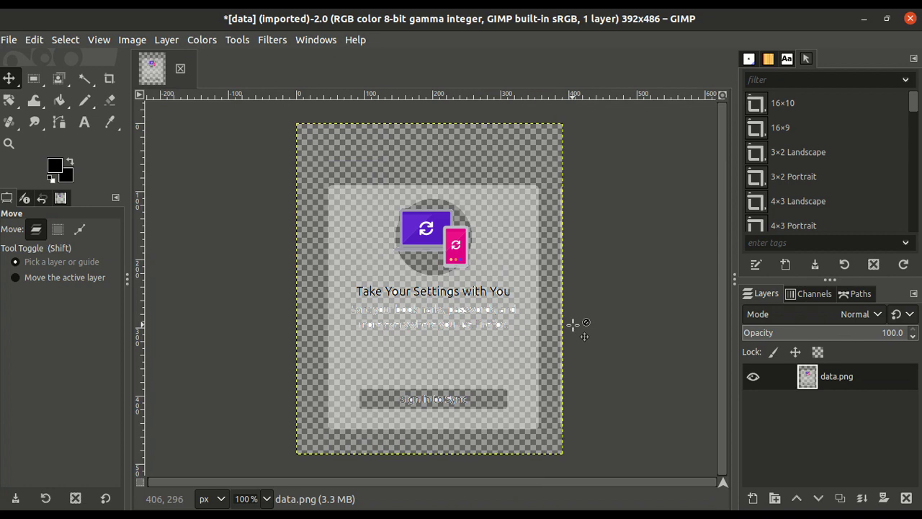
scroll(573, 325, up, 1)
scroll(574, 326, up, 1)
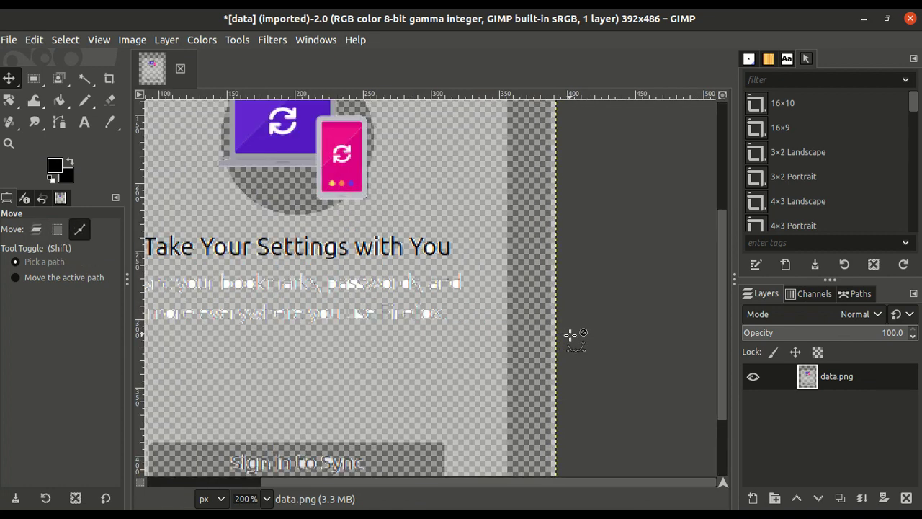
scroll(570, 334, down, 2)
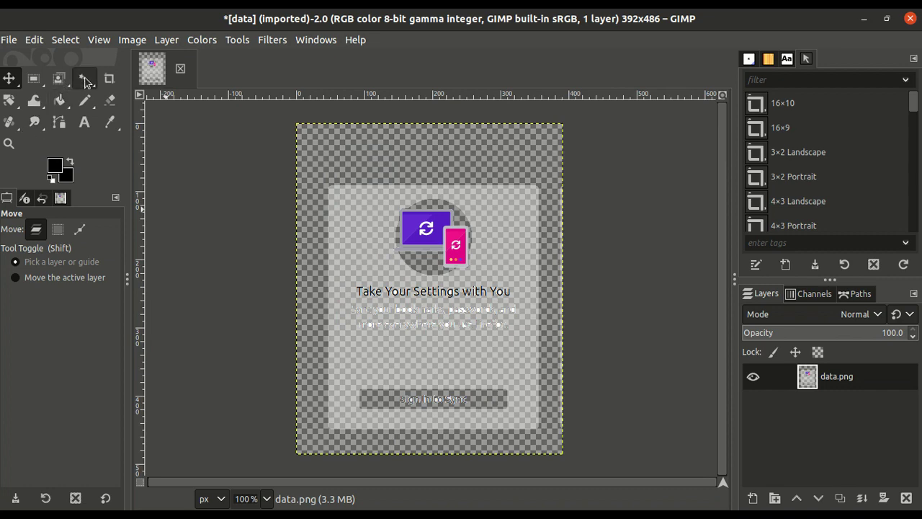
Clear the white card behind the icon to transparency and invert the selection.
click(85, 79)
click(347, 221)
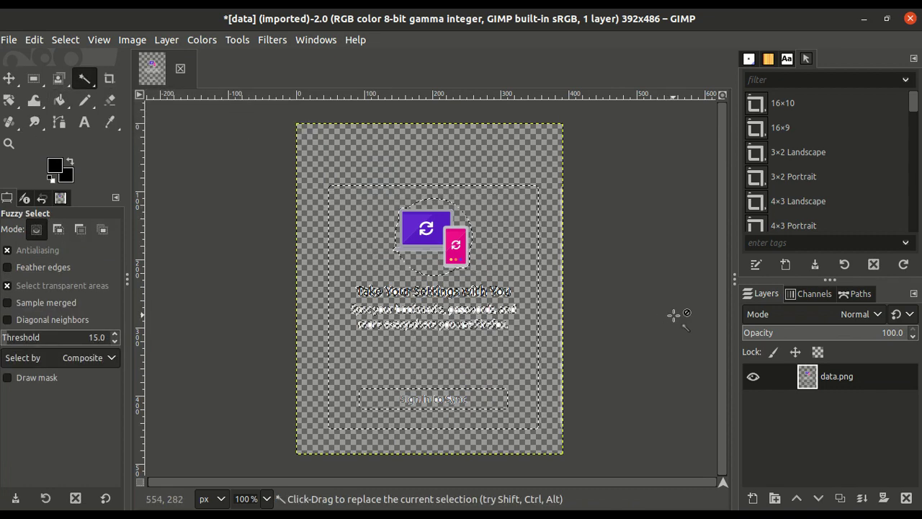
click(9, 78)
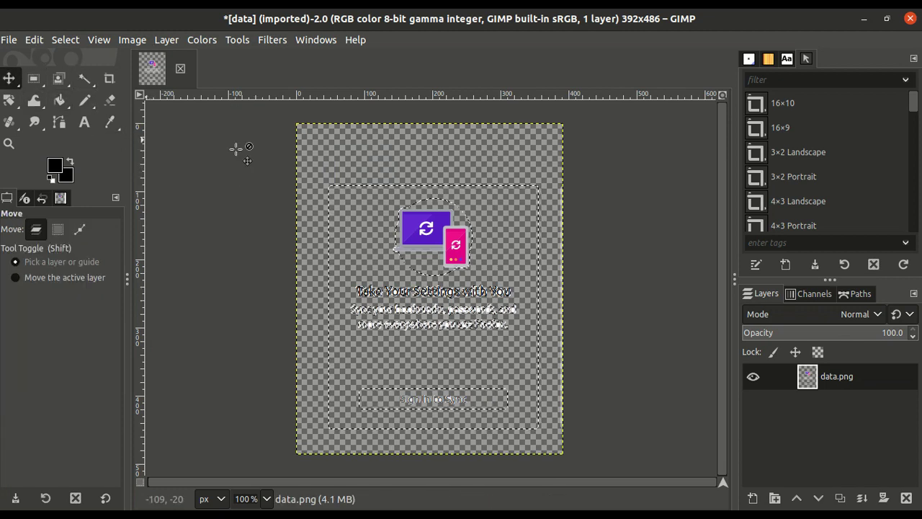
click(79, 229)
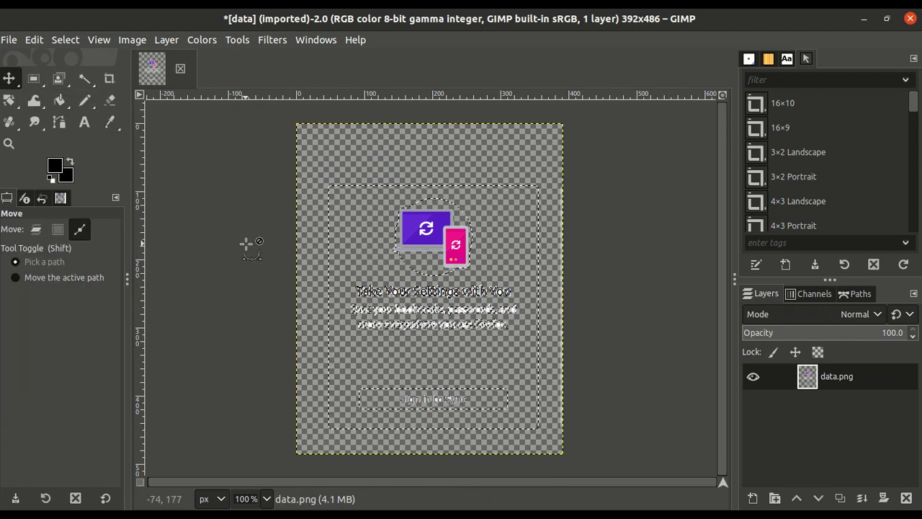
key(ctrl+shift+a)
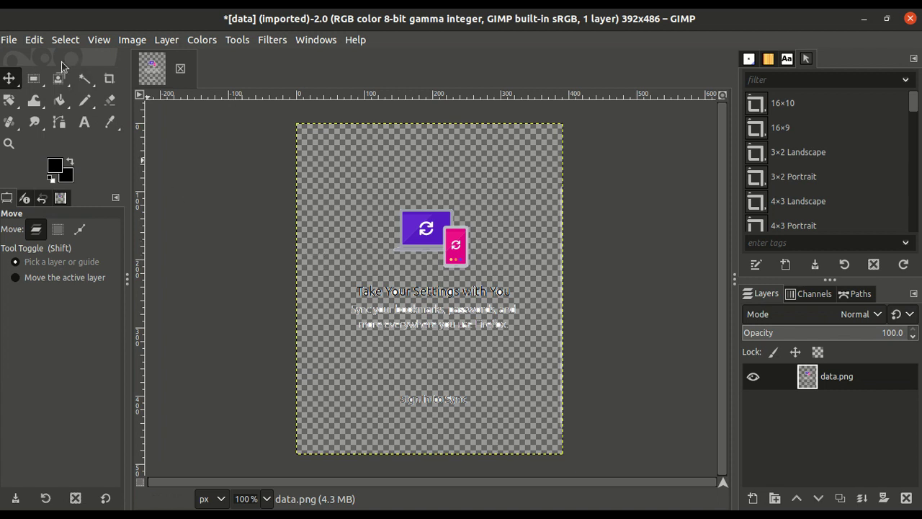
click(65, 40)
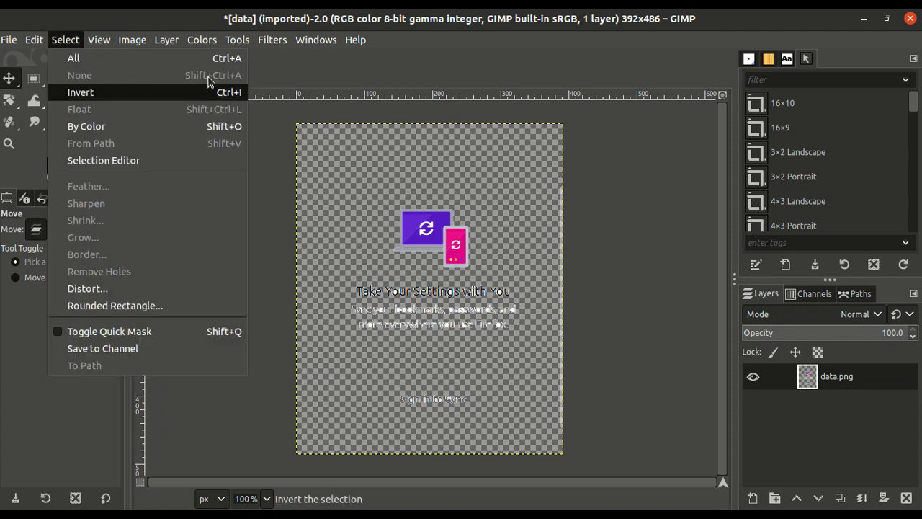
click(641, 220)
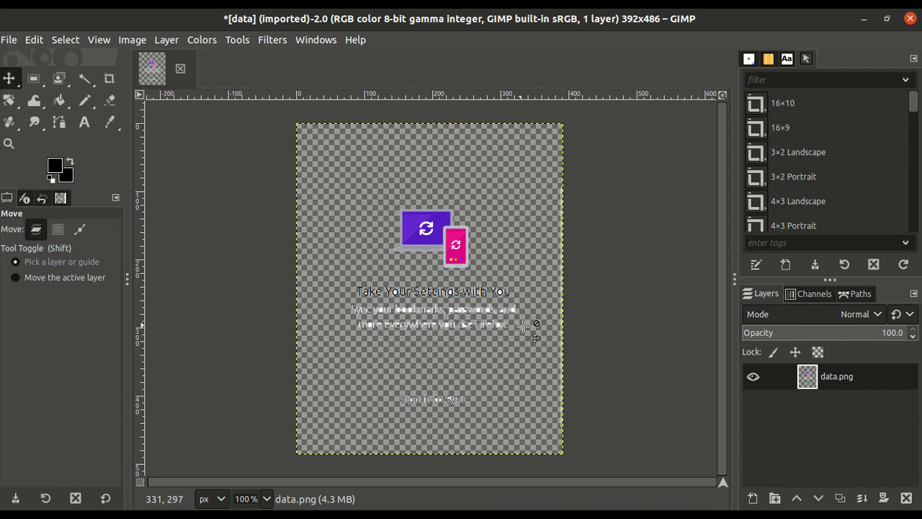
Zoom in and pan around to inspect the sync icon.
key(shift+m)
scroll(574, 312, up, 2)
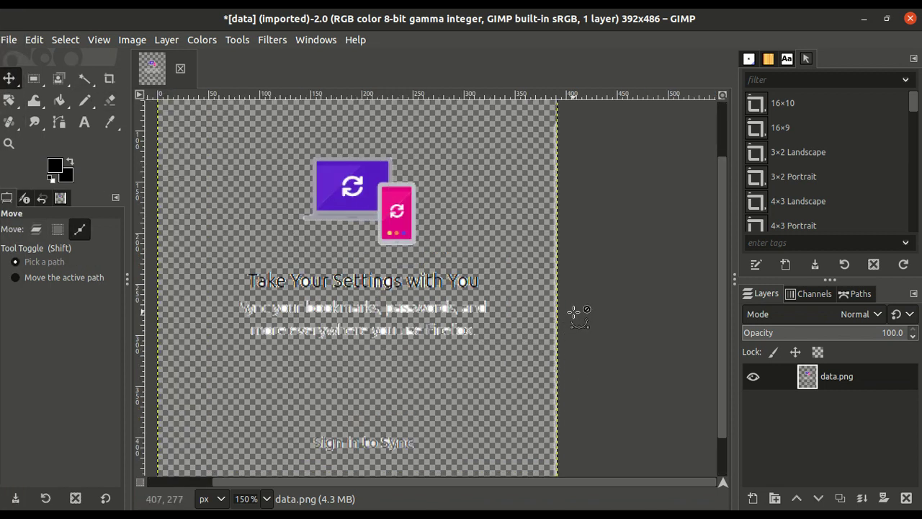
scroll(387, 235, up, 3)
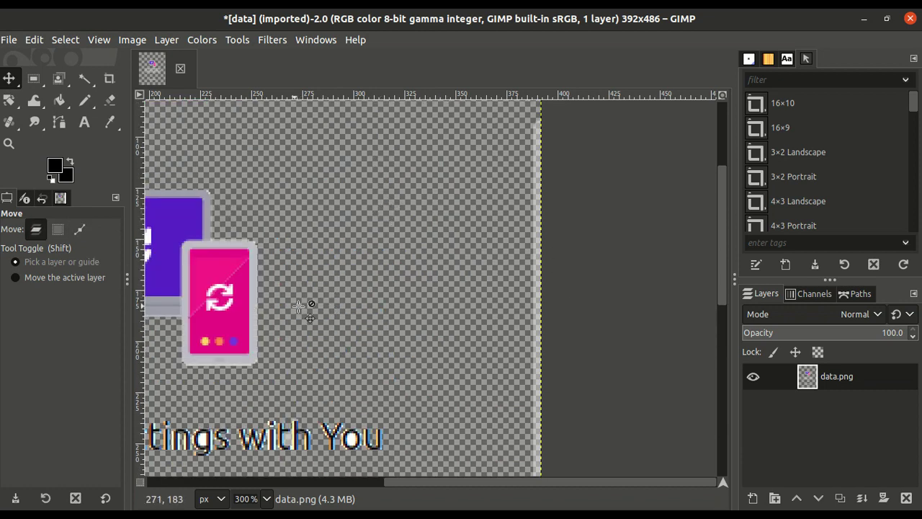
drag(507, 482, 443, 497)
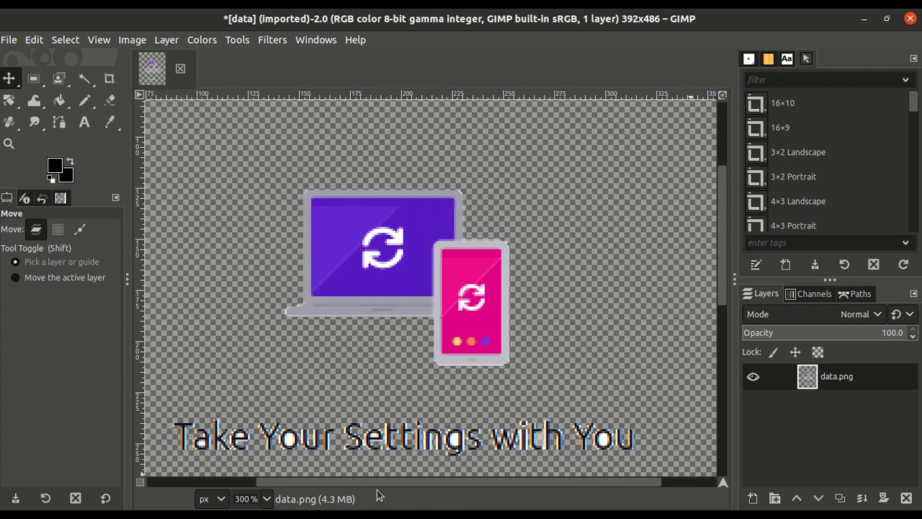
scroll(580, 385, down, 2)
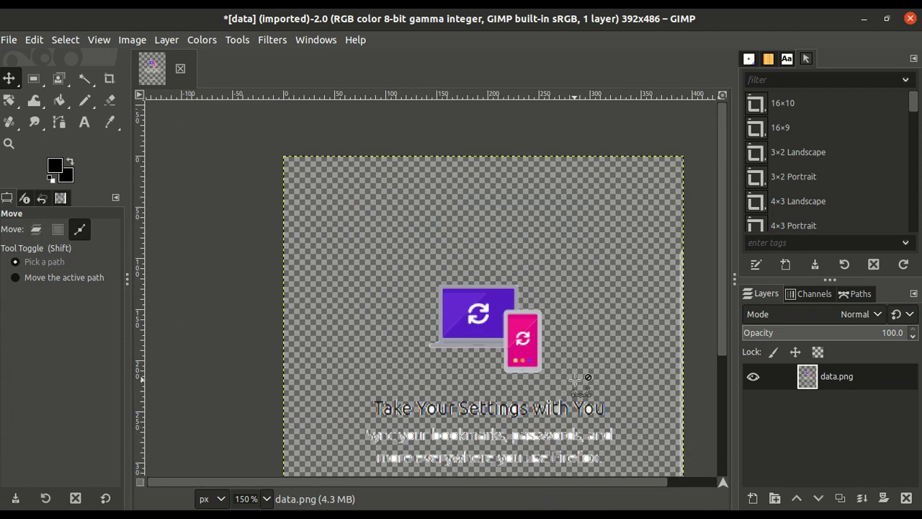
Browse the Image and Layer menu commands.
click(131, 40)
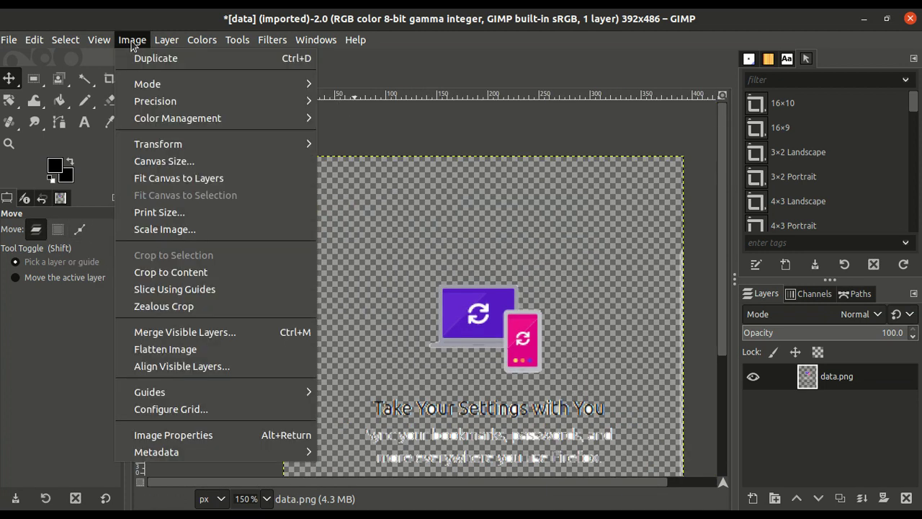
mouse_move(157, 144)
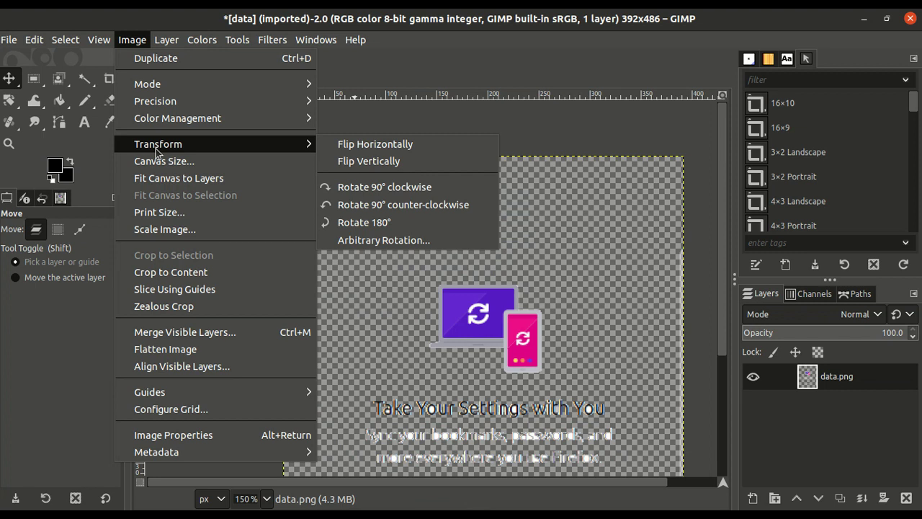
click(132, 39)
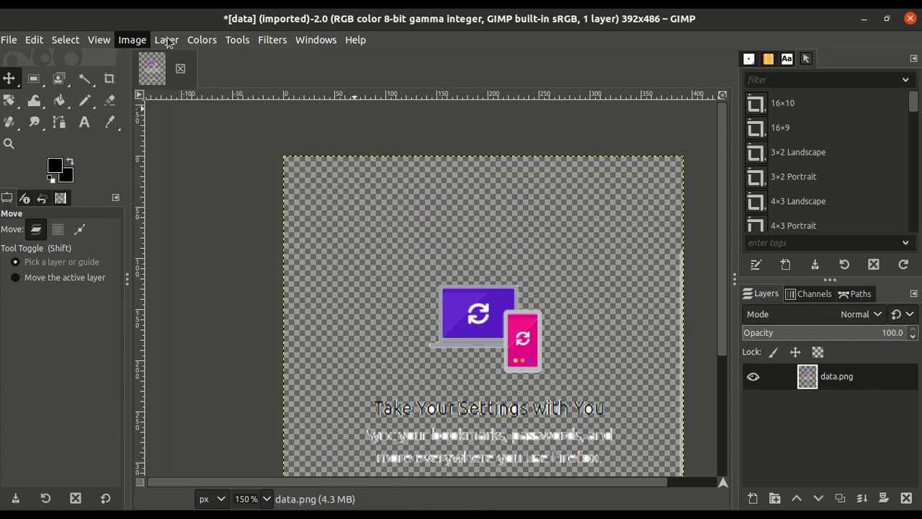
click(167, 40)
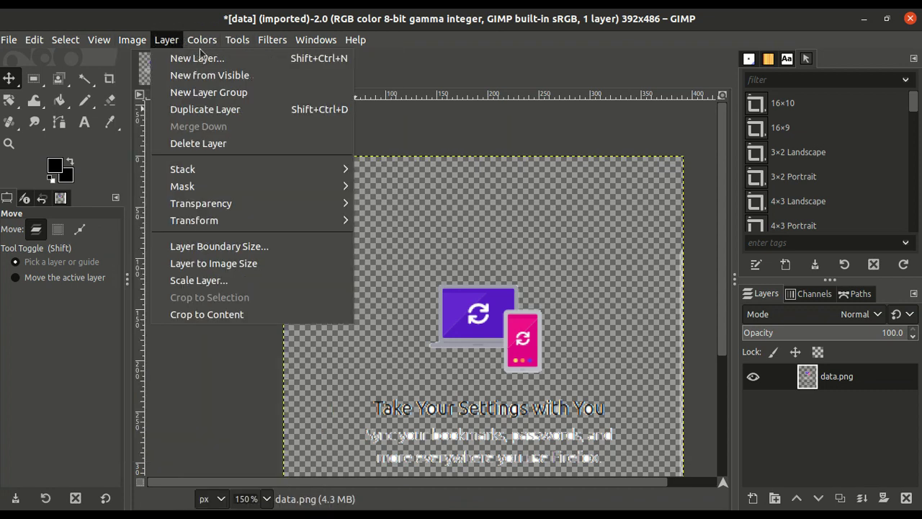
mouse_move(201, 40)
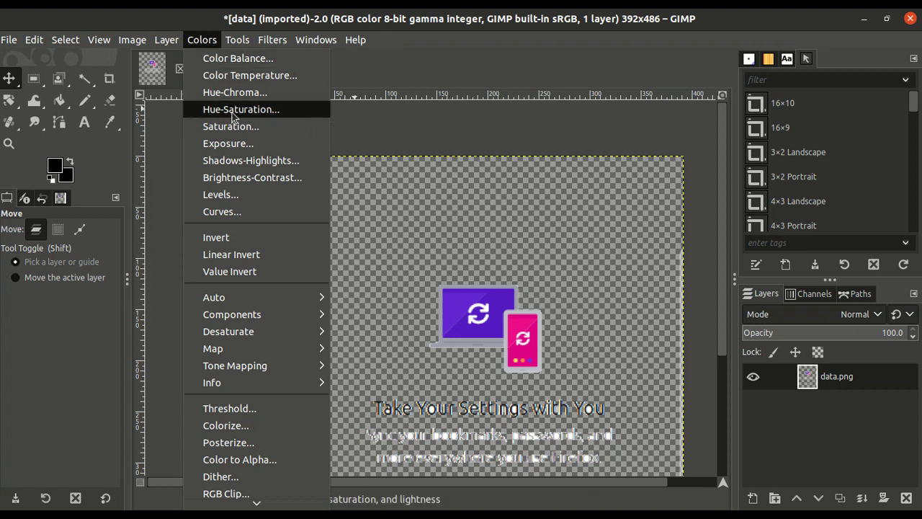
Try a red hue shift with higher saturation, then cancel the Hue-Saturation changes.
click(233, 109)
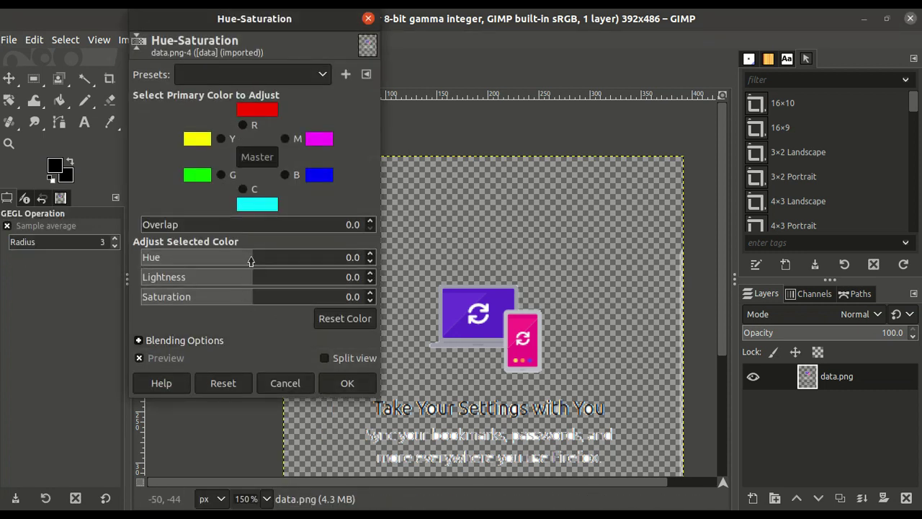
mouse_move(253, 260)
mouse_down()
mouse_move(316, 276)
mouse_move(301, 276)
mouse_up()
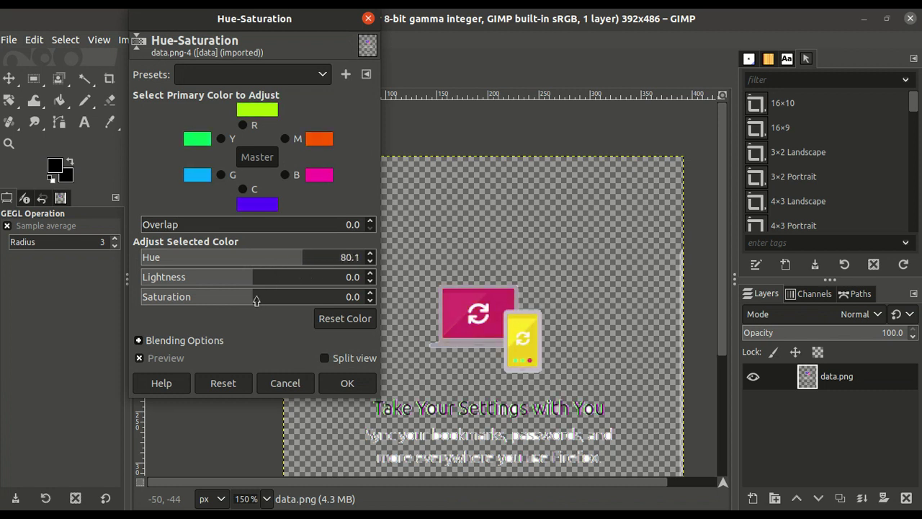
mouse_move(253, 299)
mouse_down()
mouse_move(316, 299)
mouse_move(275, 301)
mouse_up()
click(284, 382)
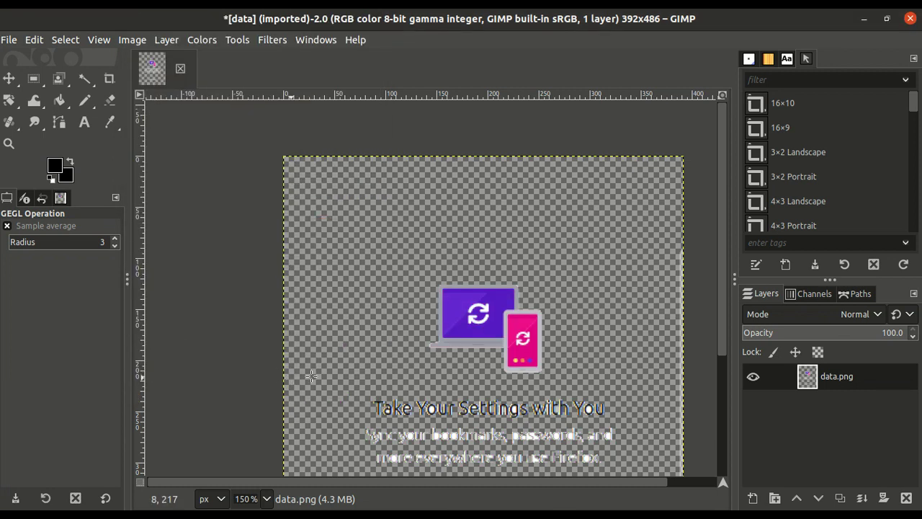
click(199, 43)
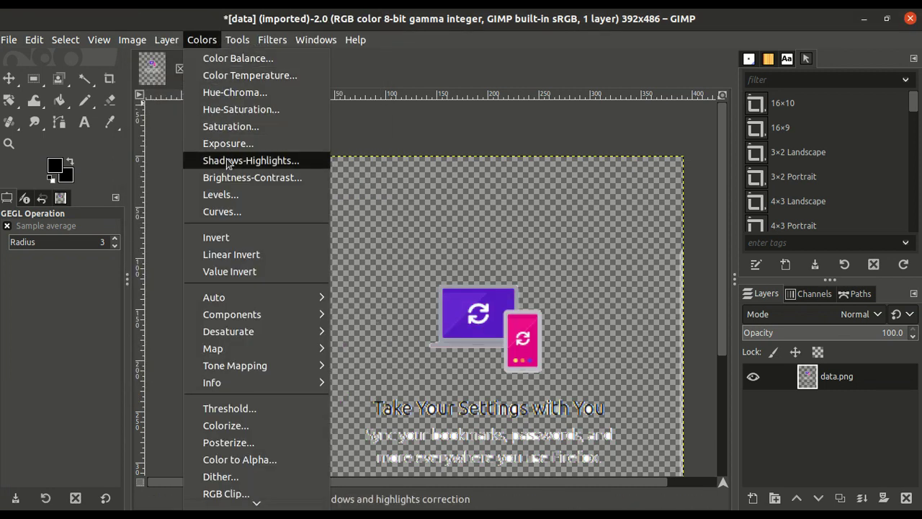
Apply Levels with the input black point at 75, turning the laptop deep blue.
click(252, 201)
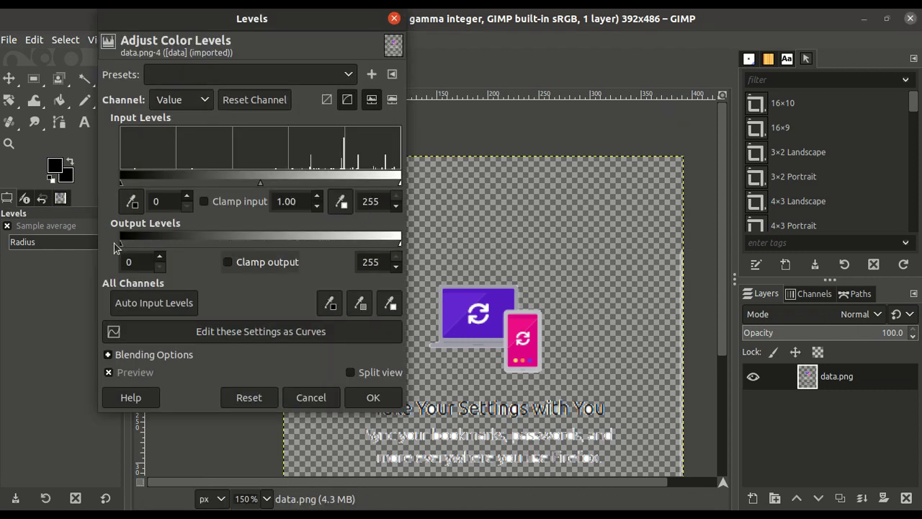
mouse_move(121, 243)
mouse_down()
mouse_move(216, 250)
mouse_move(62, 254)
mouse_up()
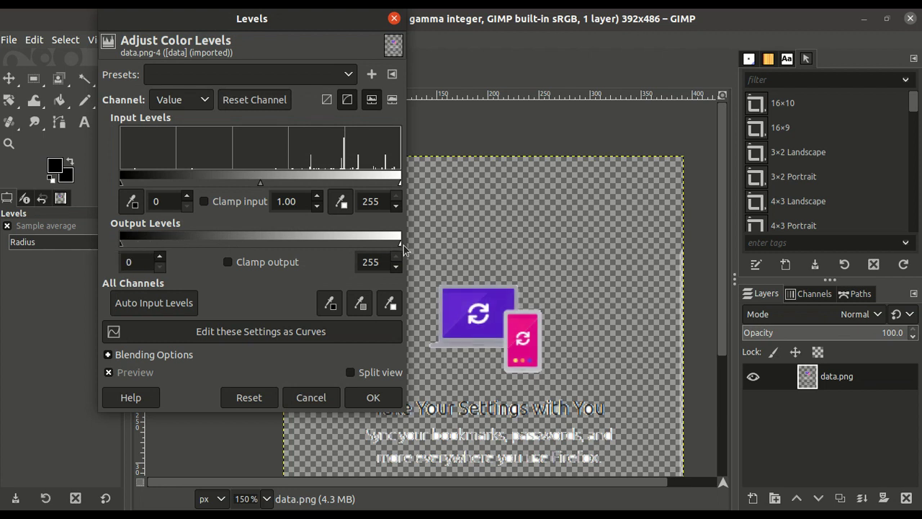
mouse_move(399, 243)
mouse_down()
mouse_move(182, 242)
mouse_move(367, 242)
mouse_move(405, 254)
mouse_up()
drag(121, 183, 219, 186)
mouse_move(250, 189)
mouse_down()
mouse_move(272, 191)
mouse_move(204, 202)
mouse_up()
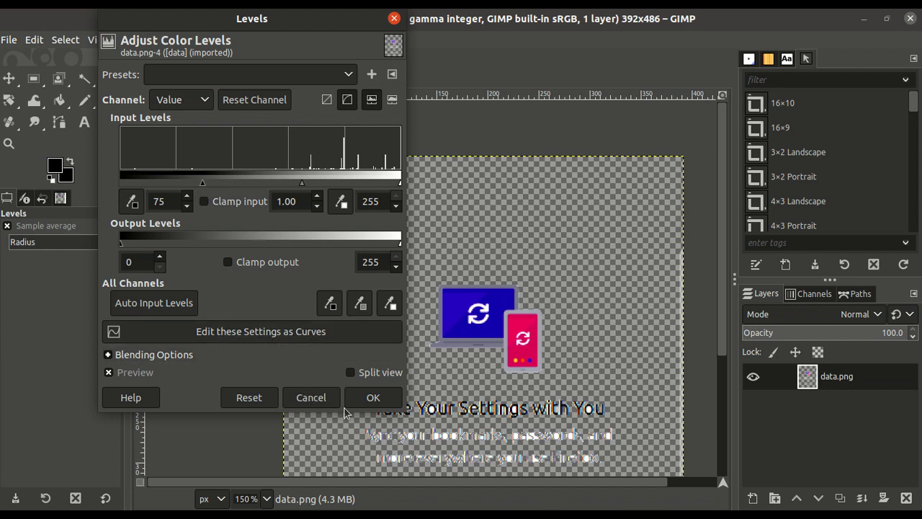
click(373, 398)
scroll(686, 322, down, 5)
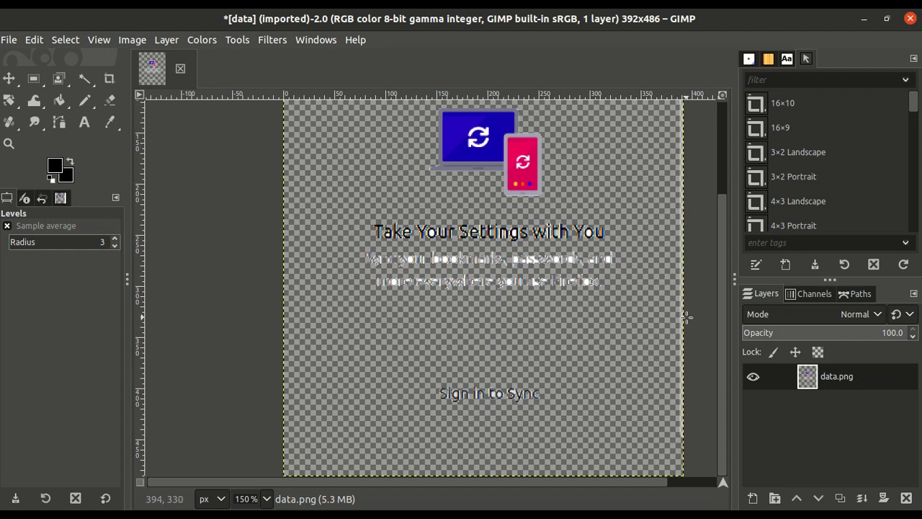
Crop the canvas to a 145×111 area around the laptop and phone icon.
scroll(685, 317, up, 5)
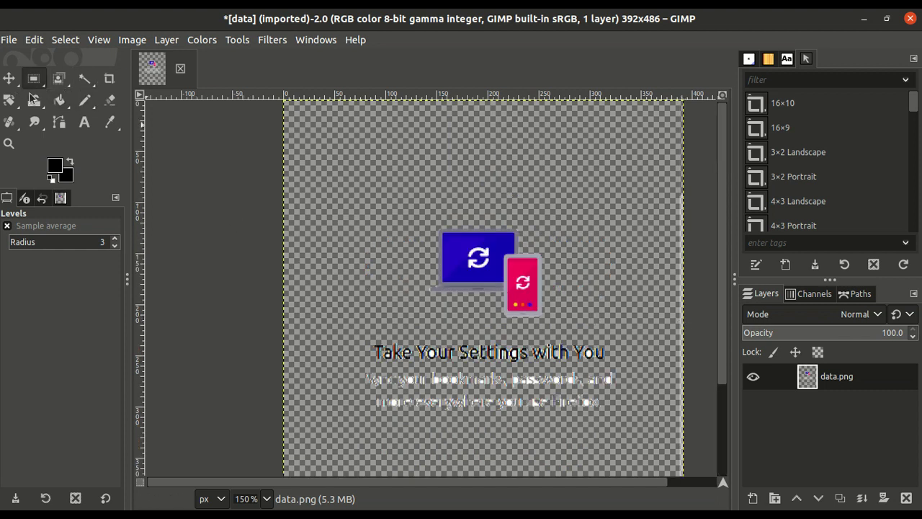
click(109, 79)
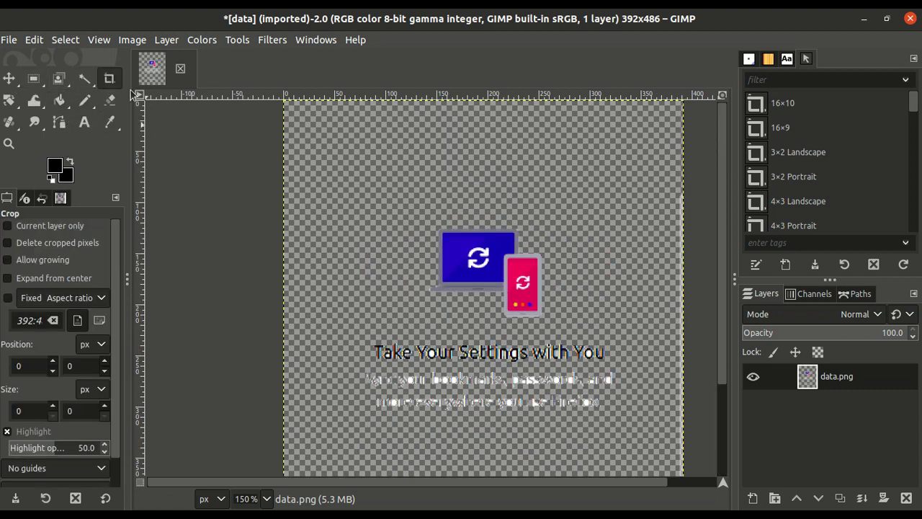
drag(427, 214, 574, 327)
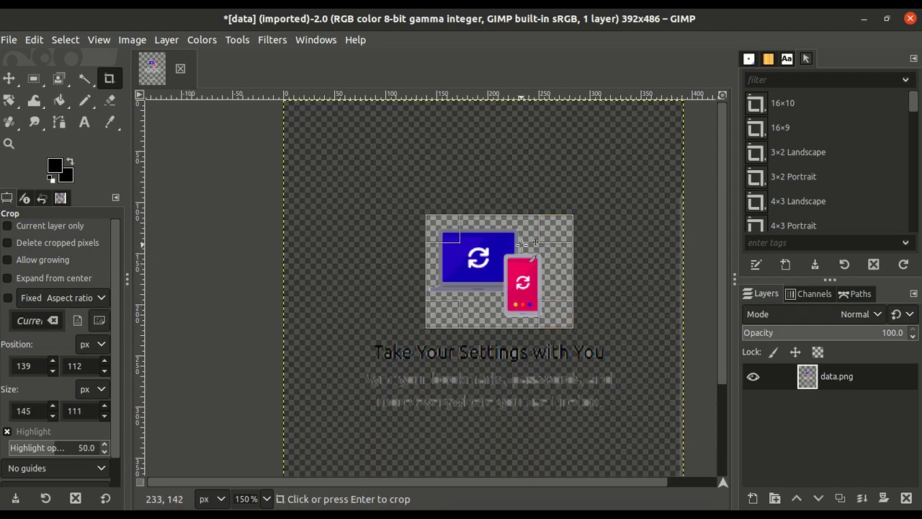
click(529, 249)
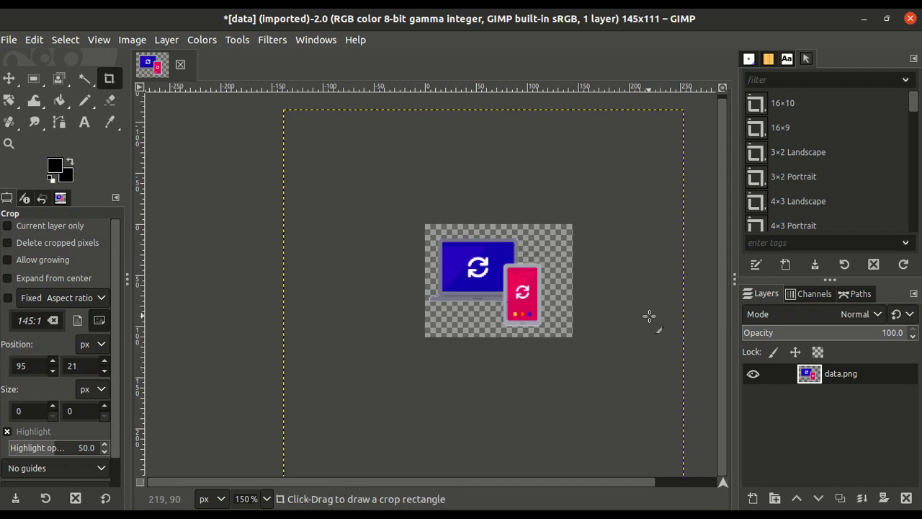
ctrl+scroll(661, 310, up, 1)
ctrl+scroll(661, 310, up, 1)
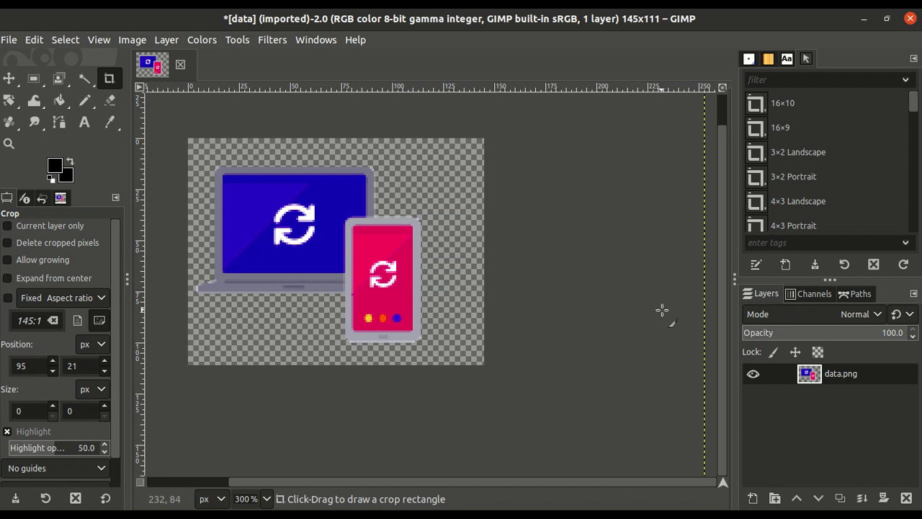
click(84, 122)
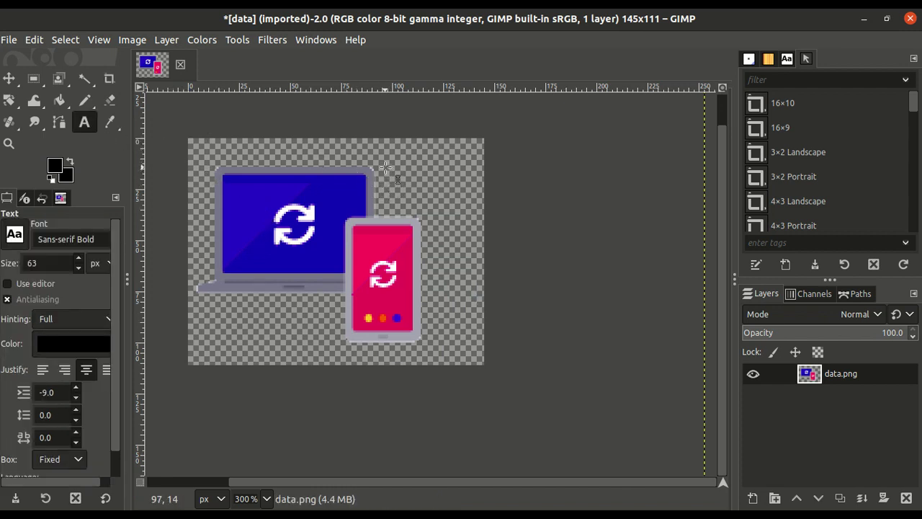
Add a text layer reading 'Gadget' near the icon.
click(386, 167)
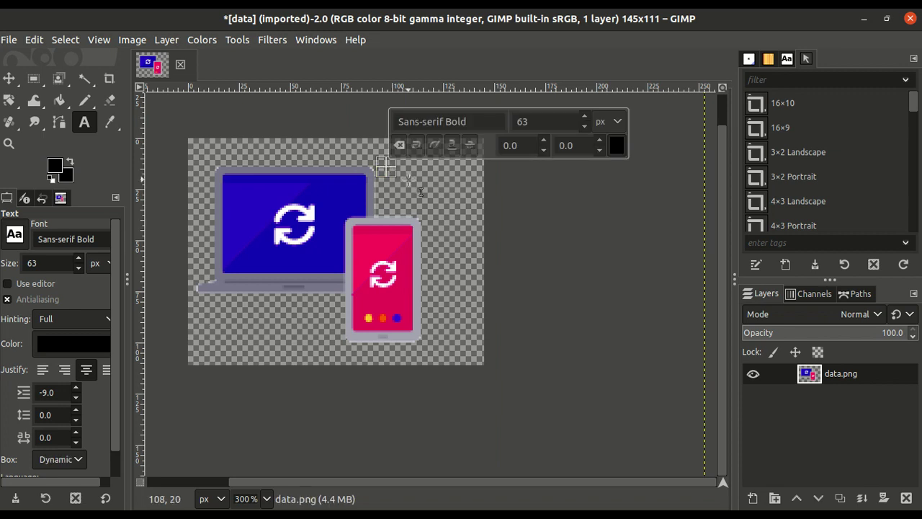
text(g)
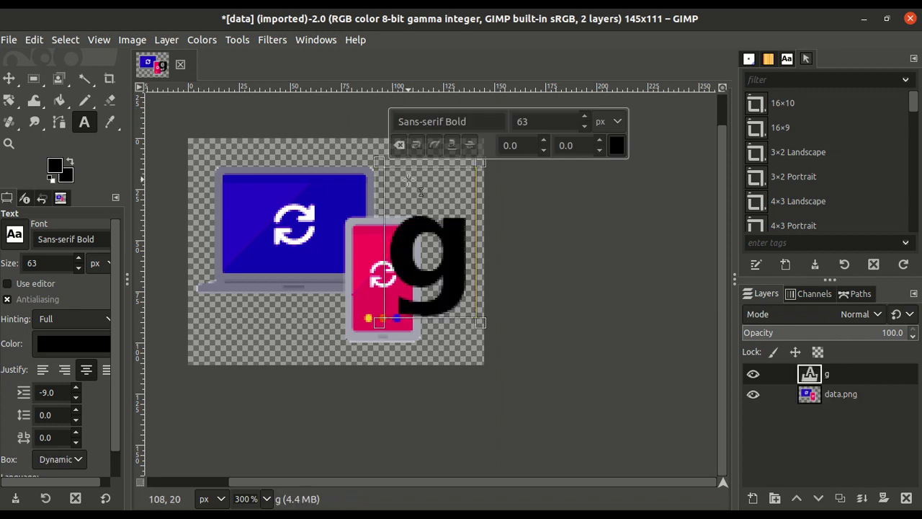
text(ad)
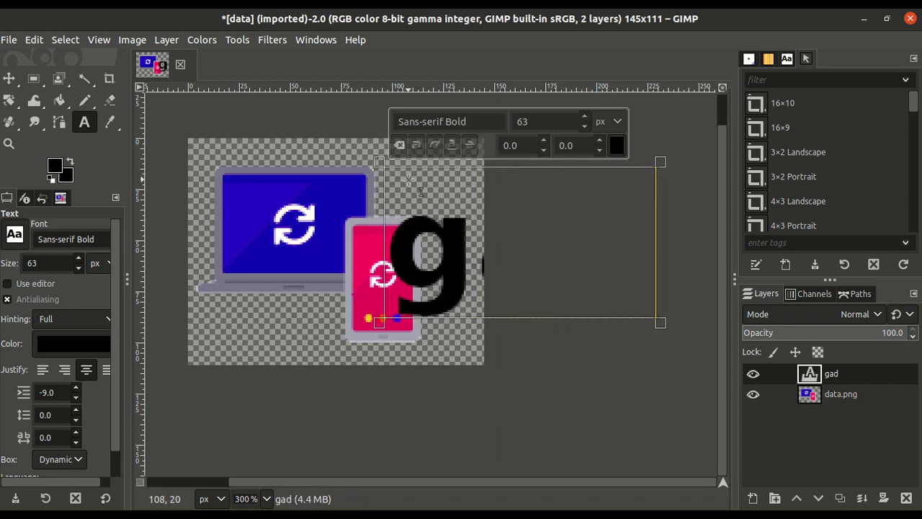
text(get)
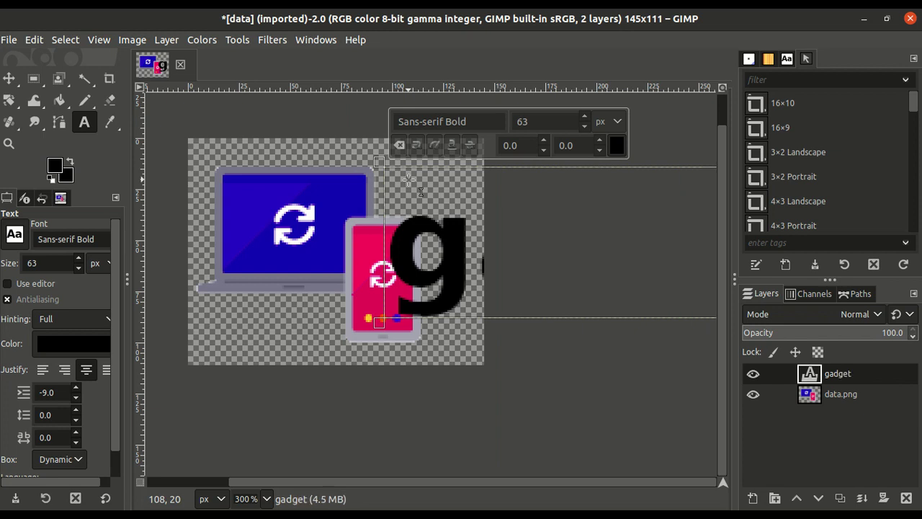
key(BackSpace)
key(BackSpace)
key(BackSpace)
key(BackSpace)
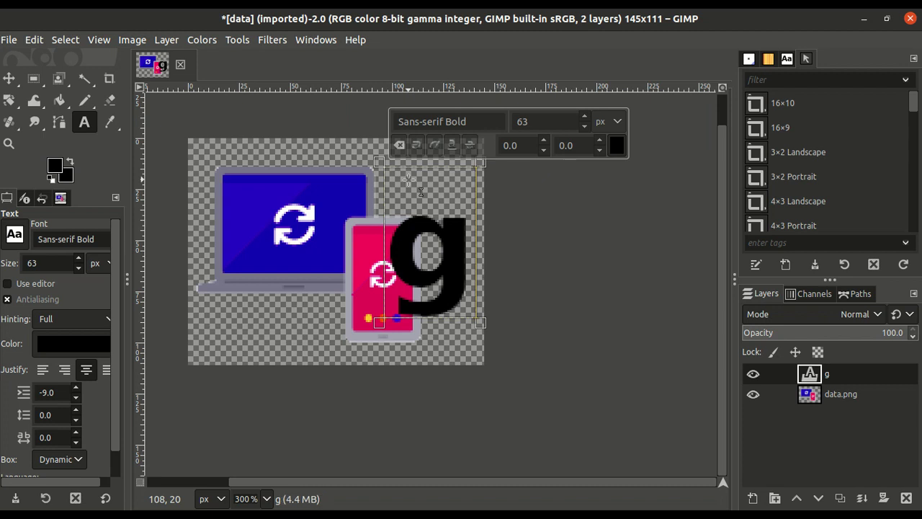
key(BackSpace)
key(BackSpace)
text(Gadget)
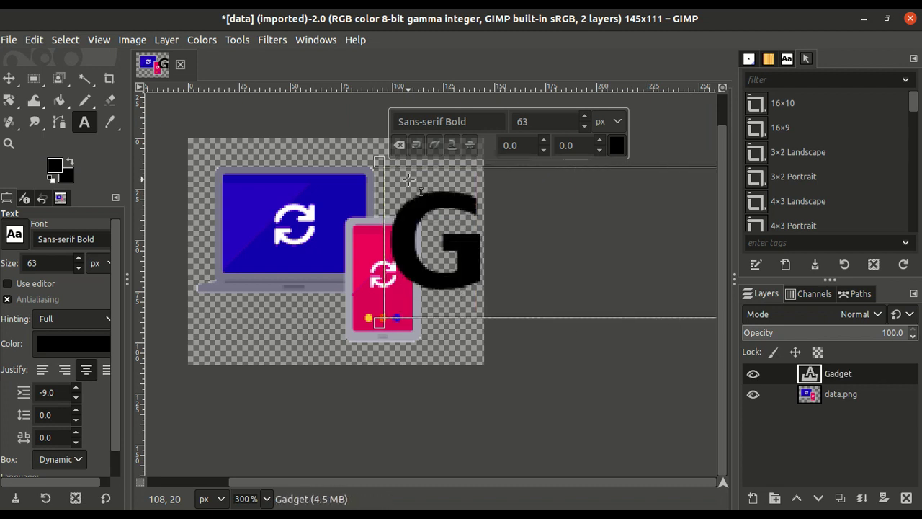
Shrink the bold Sans-serif Gadget text to 22 px.
click(585, 126)
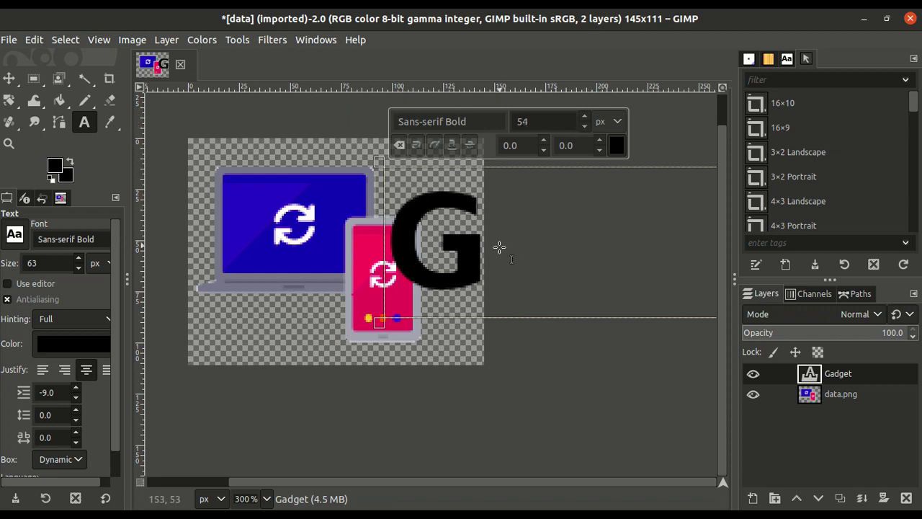
click(455, 205)
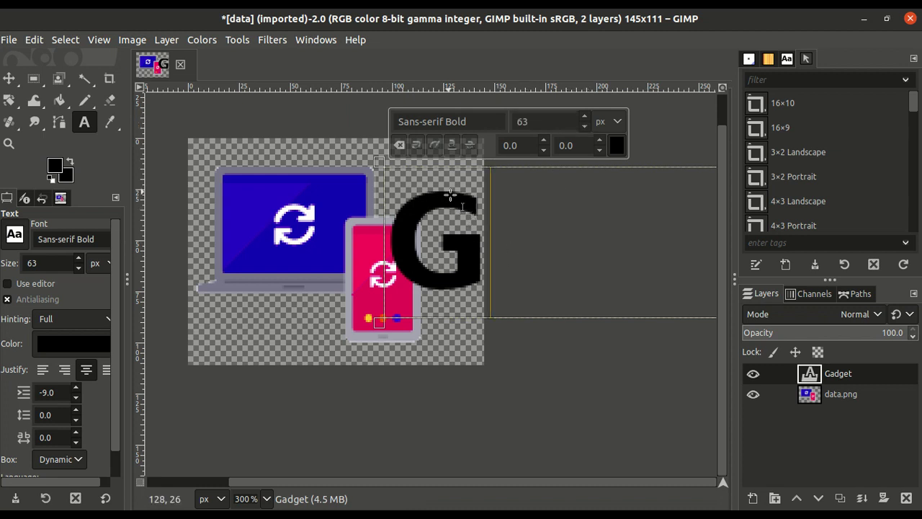
click(623, 125)
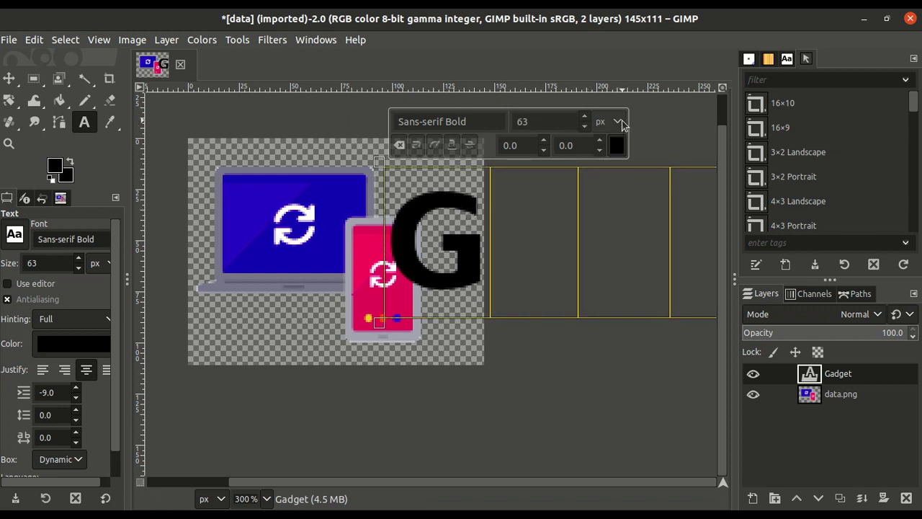
click(606, 123)
click(598, 141)
scroll(585, 126, down, 8)
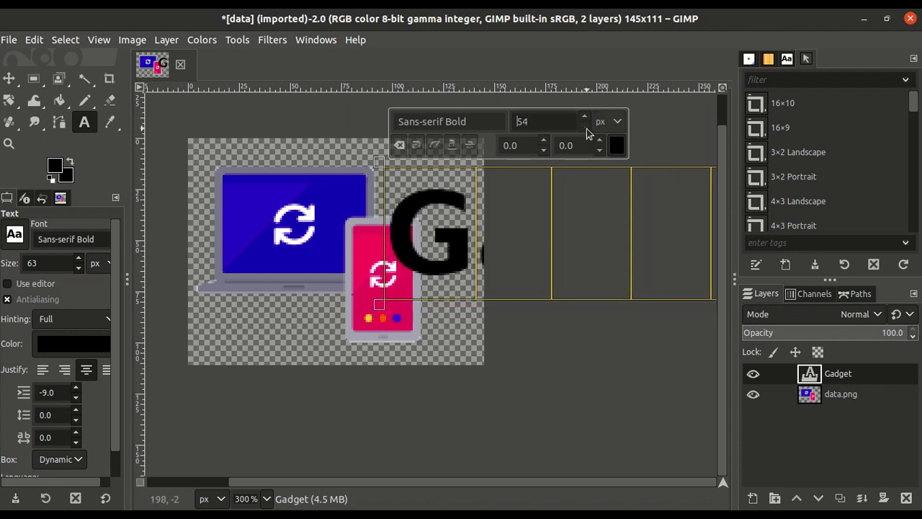
scroll(585, 126, down, 10)
scroll(585, 126, up, 10)
scroll(586, 130, down, 2)
scroll(586, 130, down, 2)
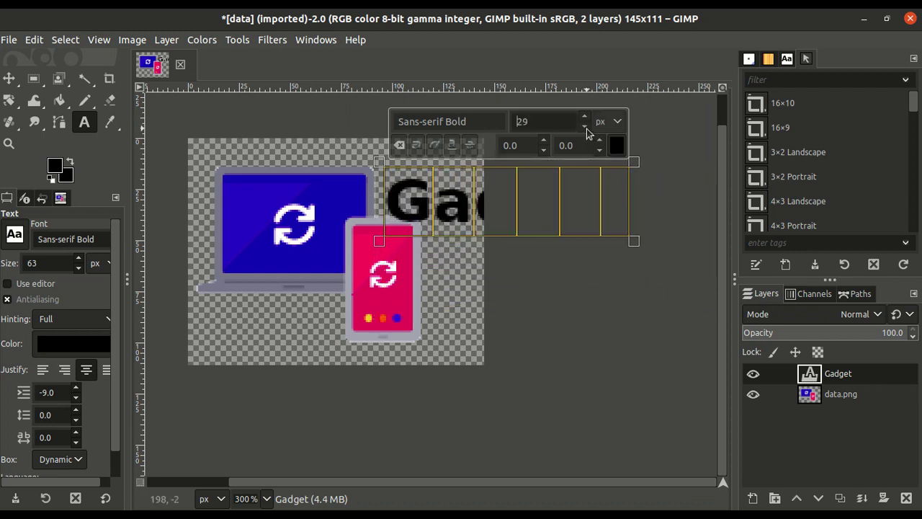
scroll(586, 130, down, 3)
scroll(586, 130, down, 1)
scroll(586, 129, down, 2)
scroll(587, 130, down, 1)
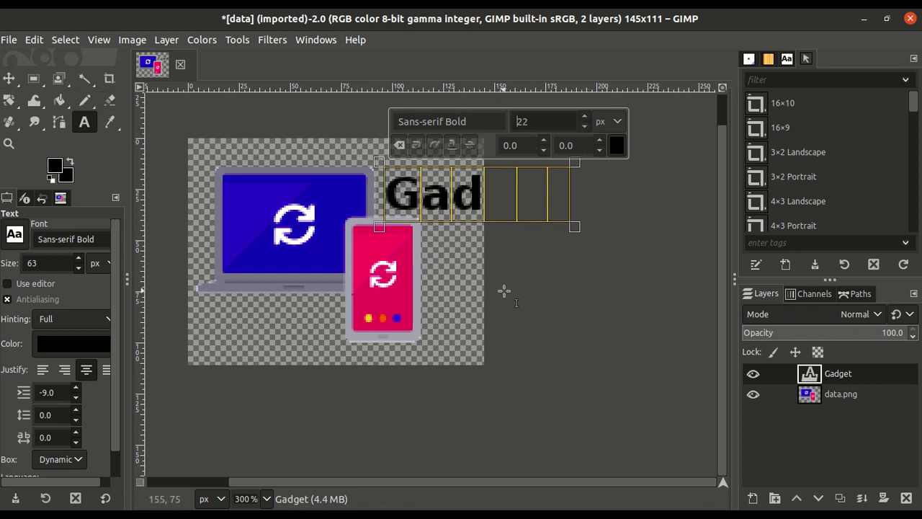
click(8, 77)
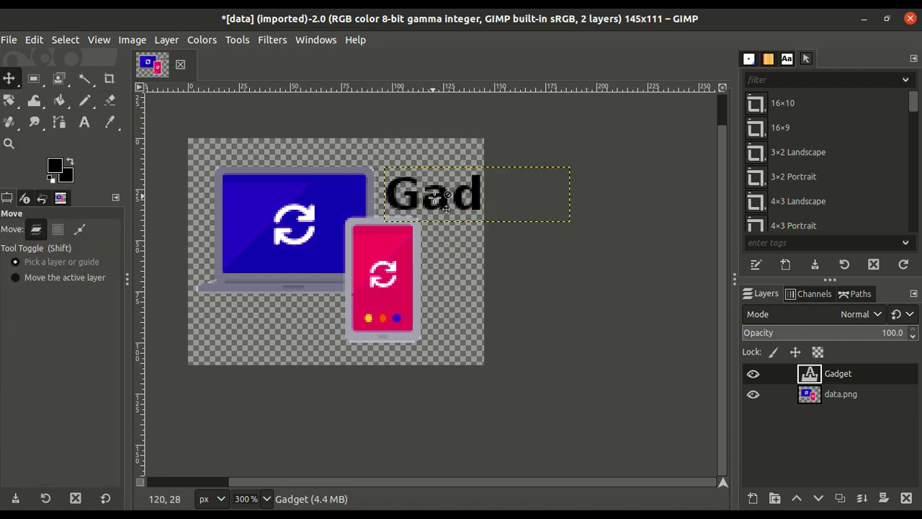
Lower the icon slightly and place the Gadget text over the laptop screen's right half.
mouse_move(435, 197)
mouse_down()
mouse_move(385, 167)
mouse_move(344, 167)
mouse_up()
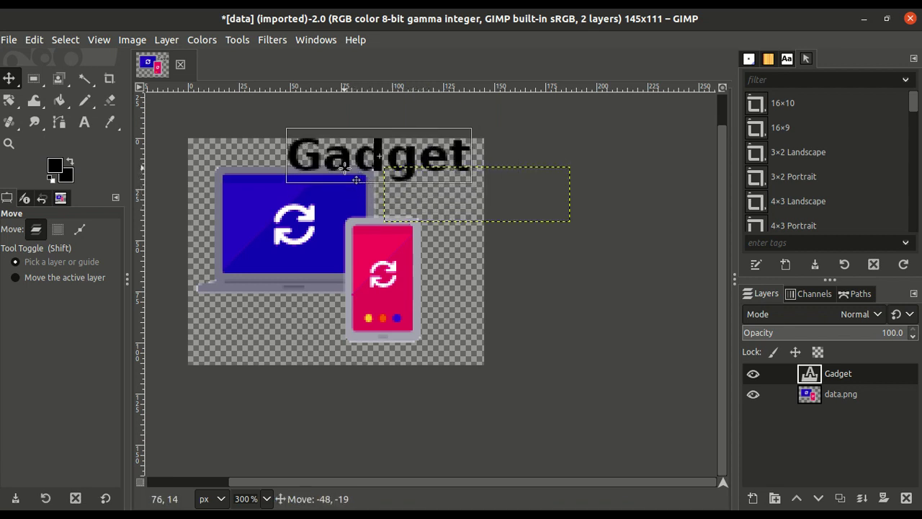
drag(344, 167, 344, 168)
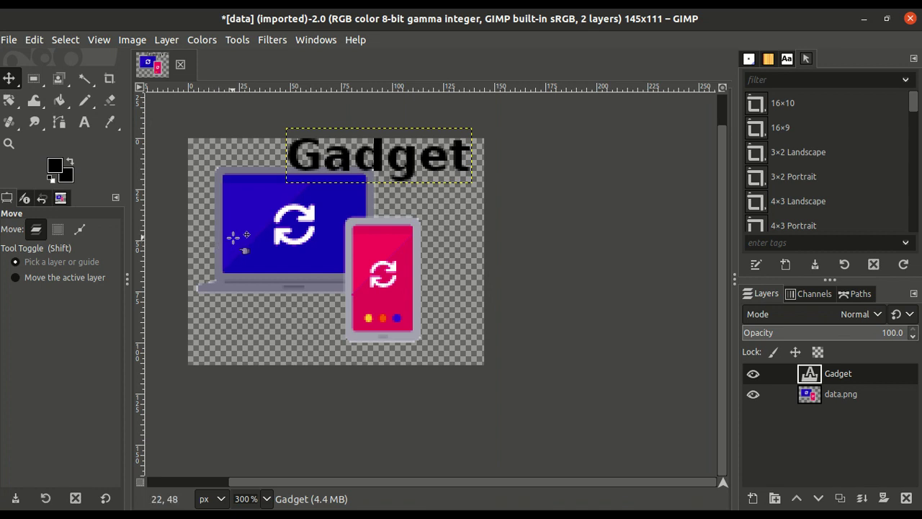
drag(267, 232, 271, 257)
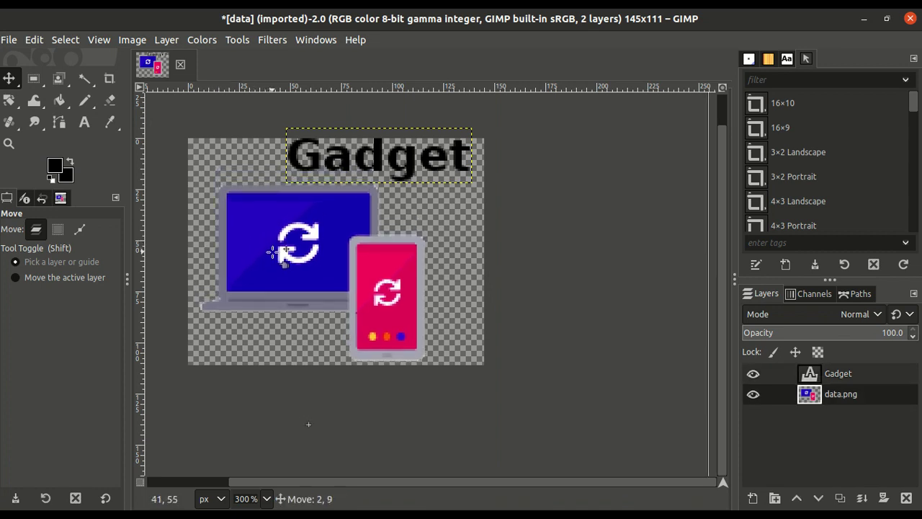
drag(374, 159, 374, 170)
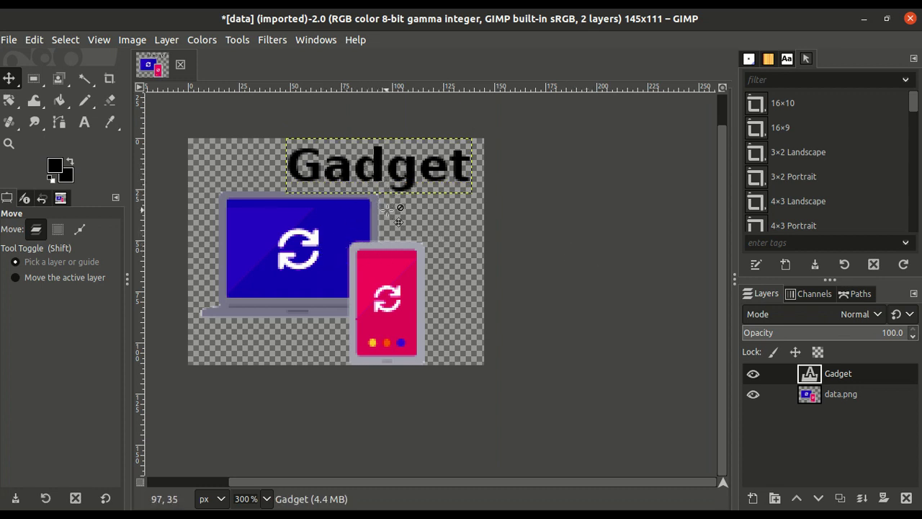
drag(400, 179, 415, 232)
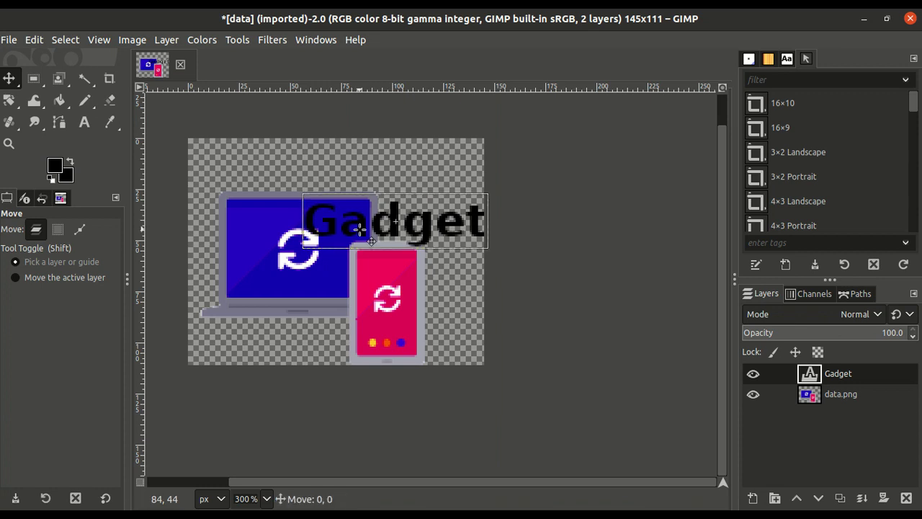
Recolour the Gadget text to pale pink eed8d8.
click(83, 124)
click(317, 213)
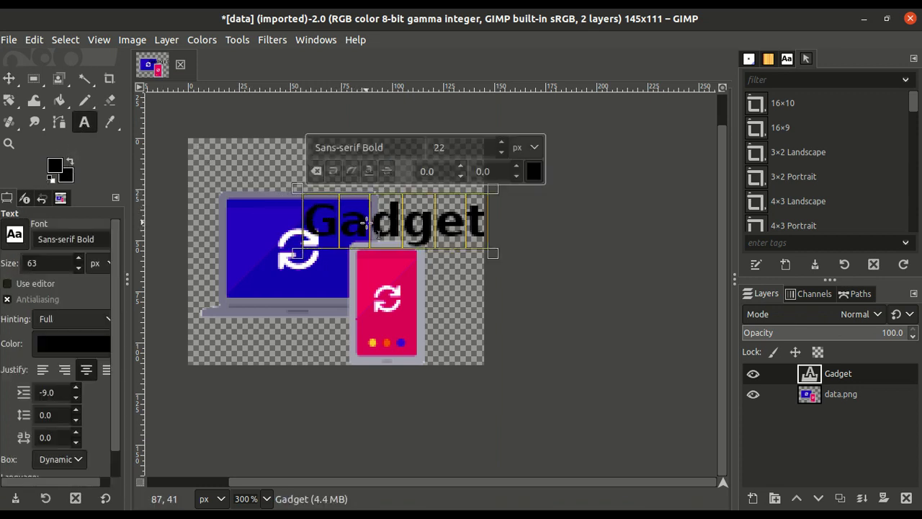
click(343, 220)
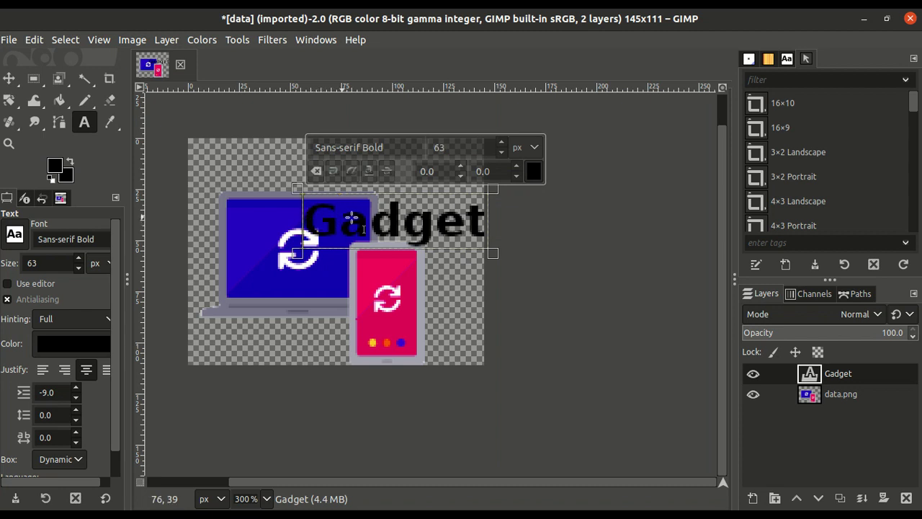
drag(371, 229, 313, 239)
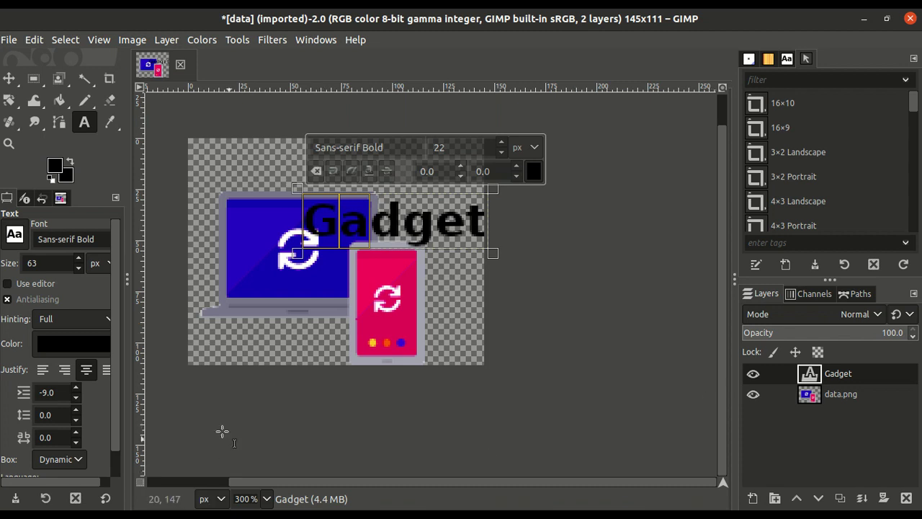
click(66, 345)
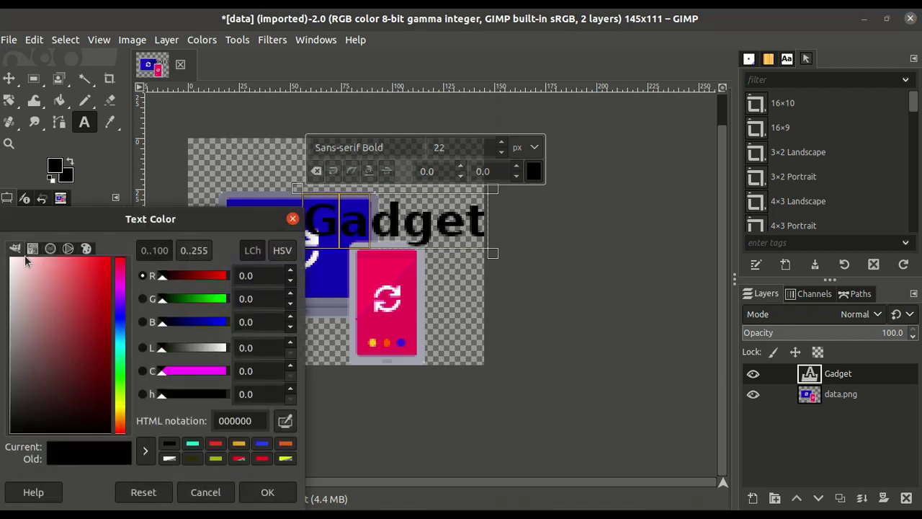
click(18, 268)
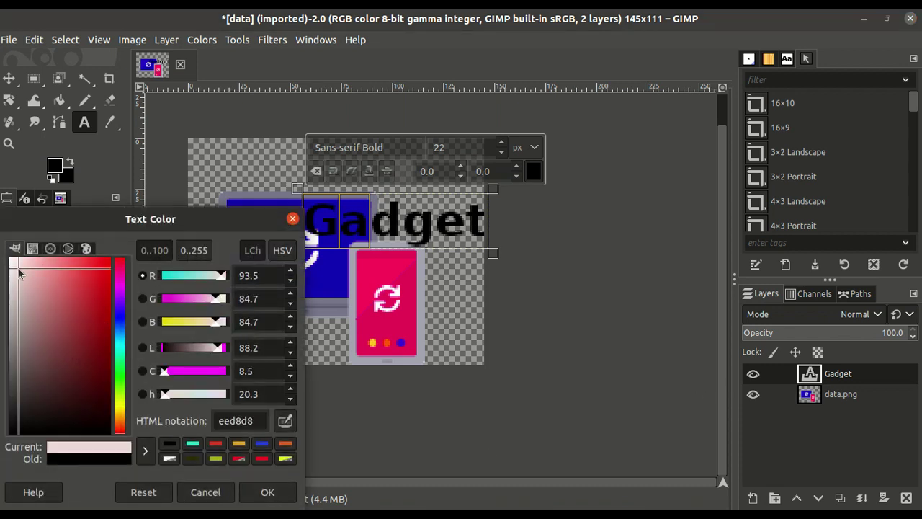
click(273, 491)
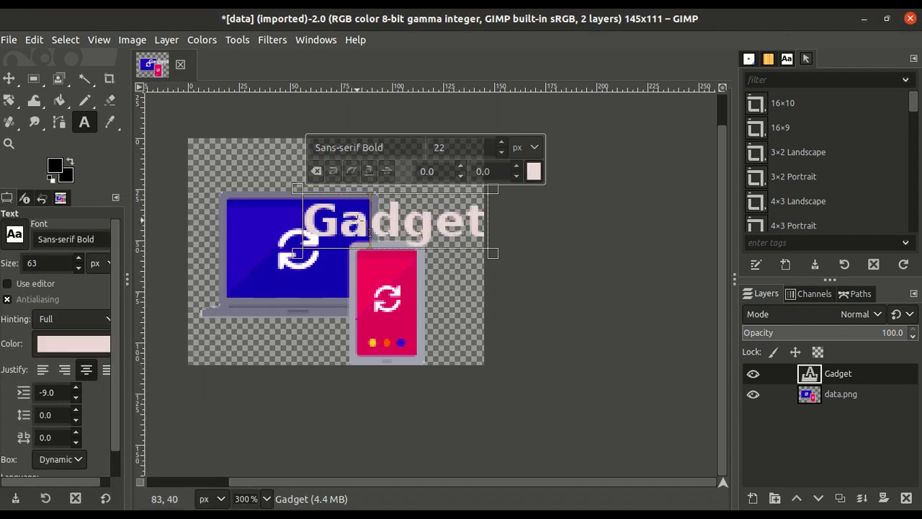
drag(375, 224, 302, 225)
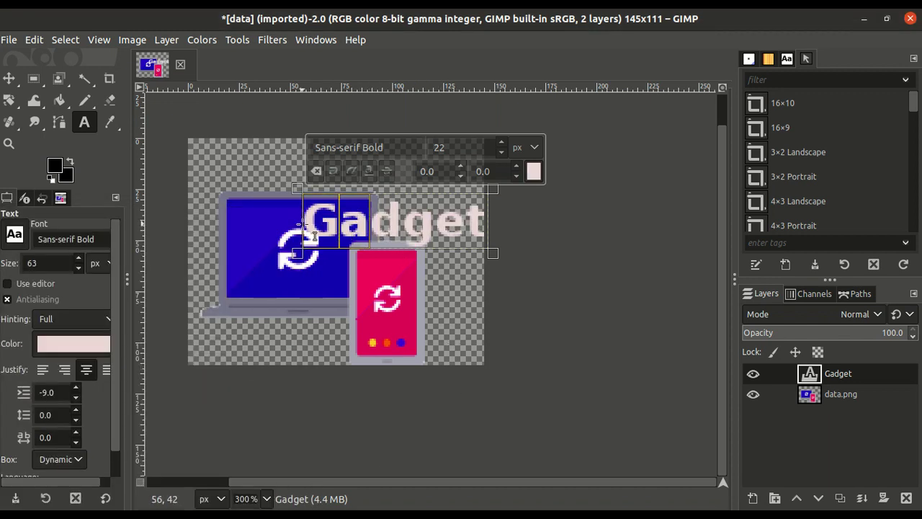
Try a few hues on the selected Gadget letters, then close the colour chooser.
click(533, 171)
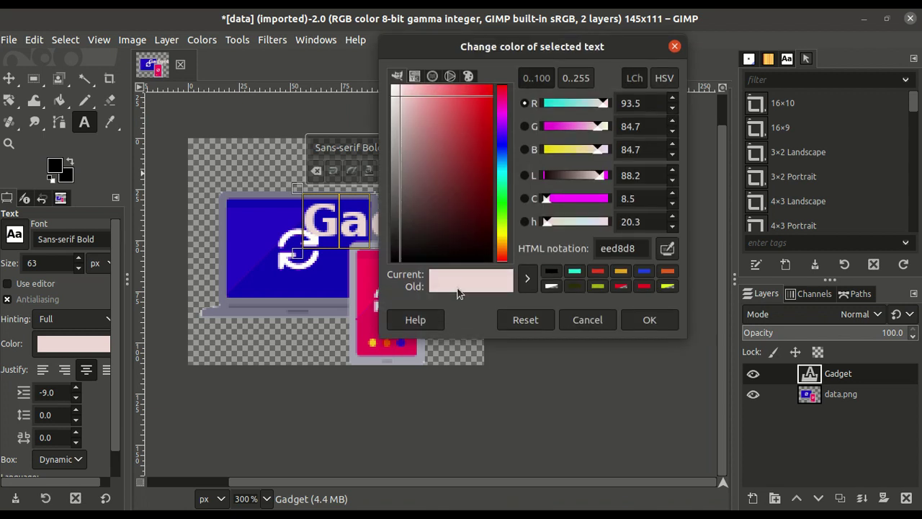
click(503, 242)
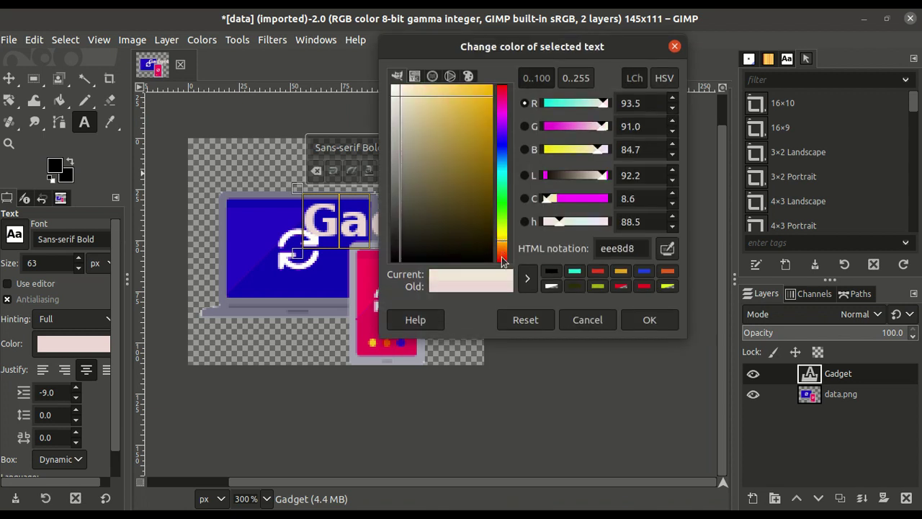
click(503, 262)
click(651, 320)
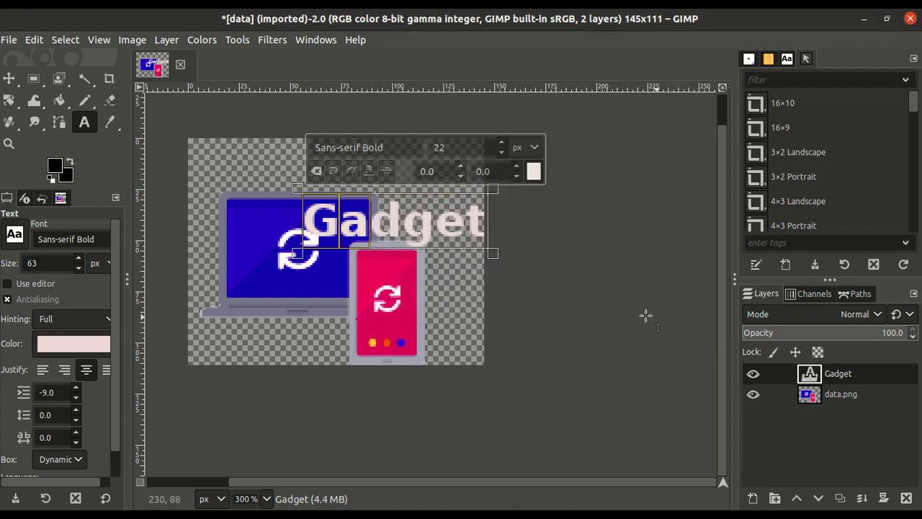
Colour the 'Ga' letters pale green (d8eeda).
click(349, 218)
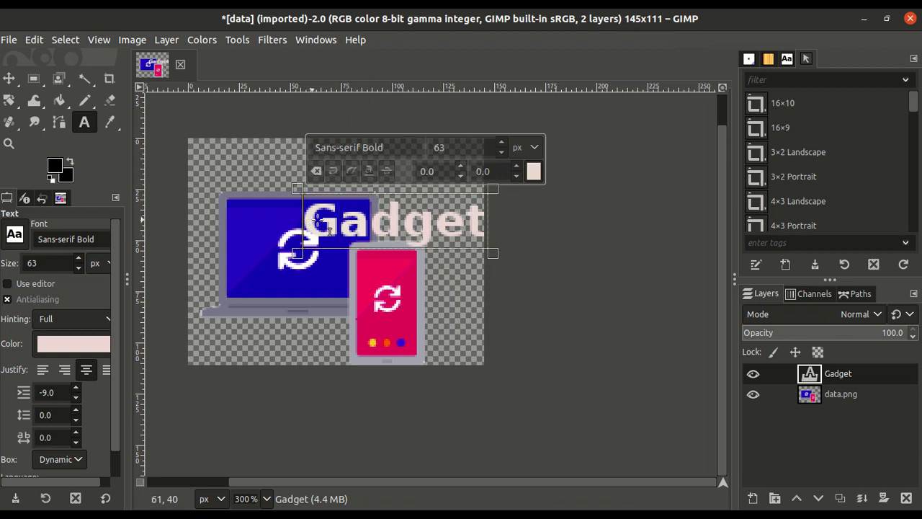
drag(322, 226, 378, 231)
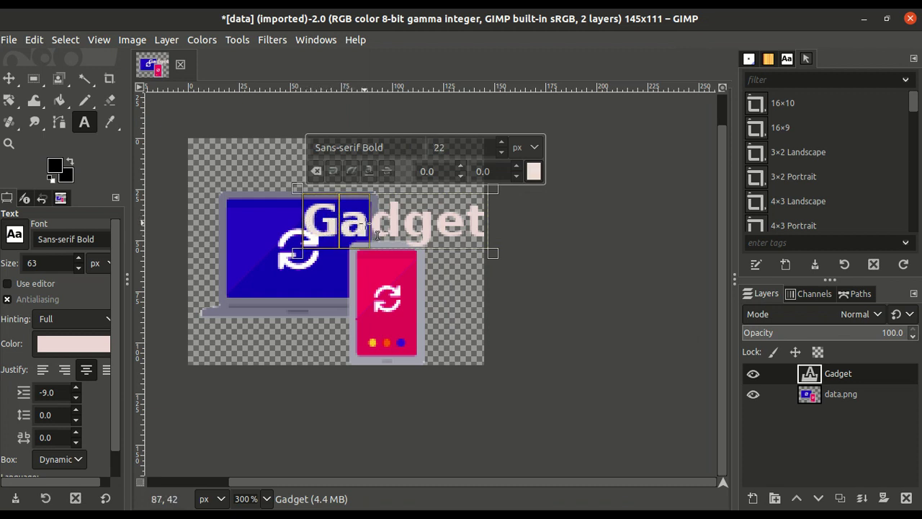
click(533, 172)
click(507, 204)
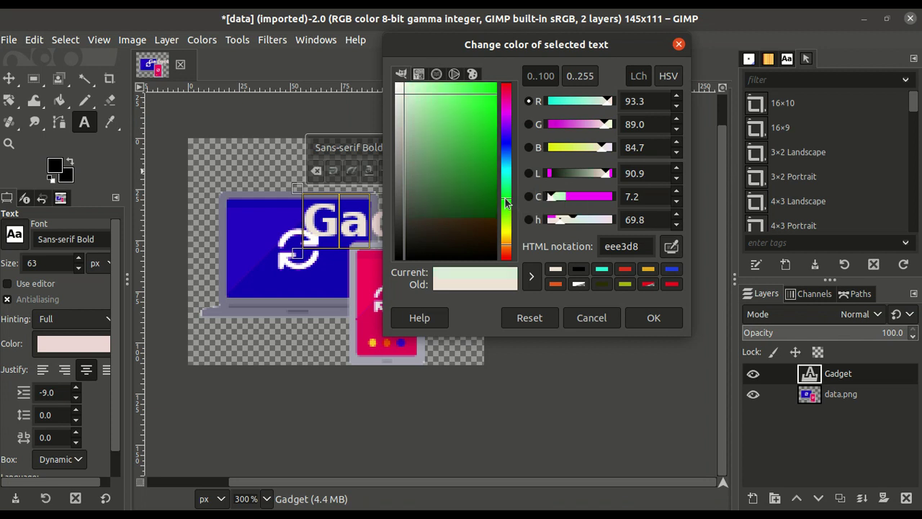
click(653, 318)
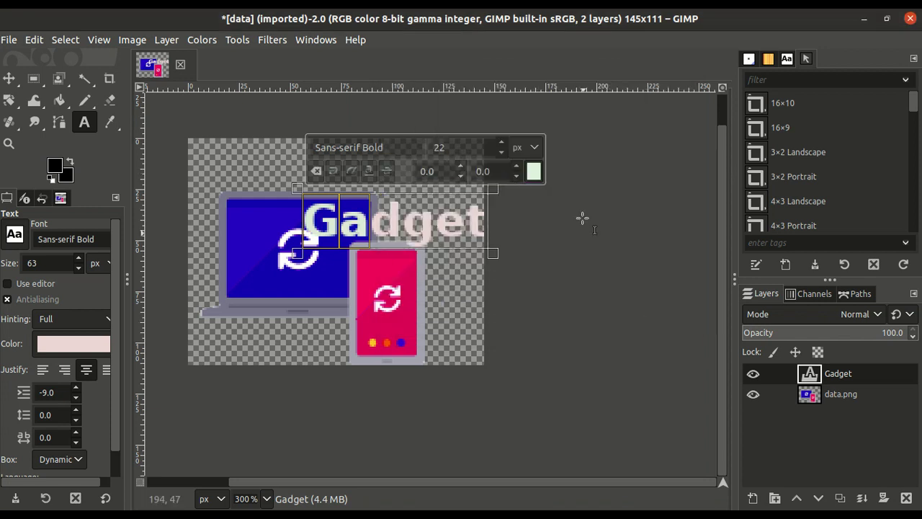
click(534, 172)
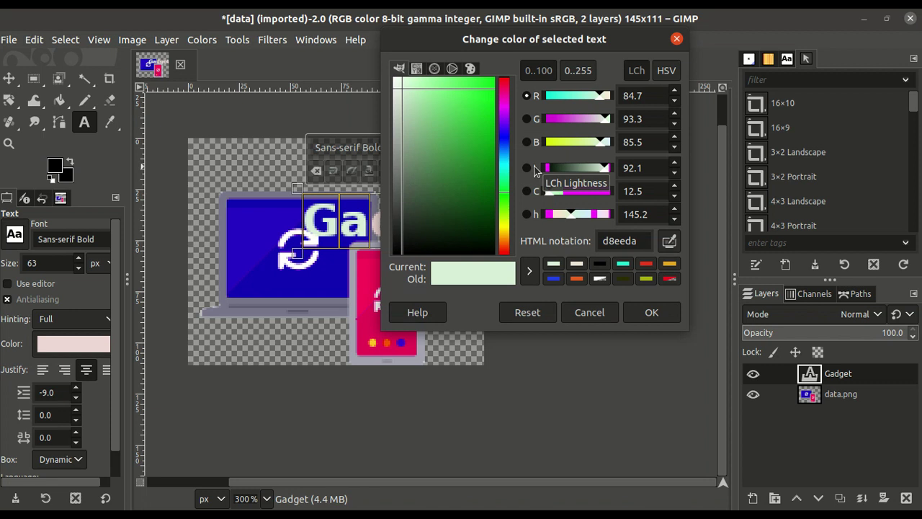
click(627, 317)
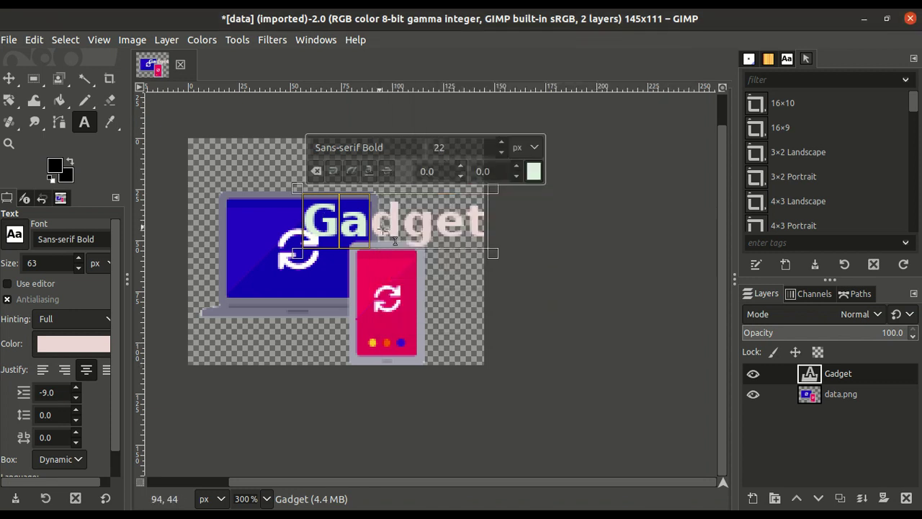
Colour the 'dget' letters deep blue (2b17a6).
drag(374, 224, 479, 243)
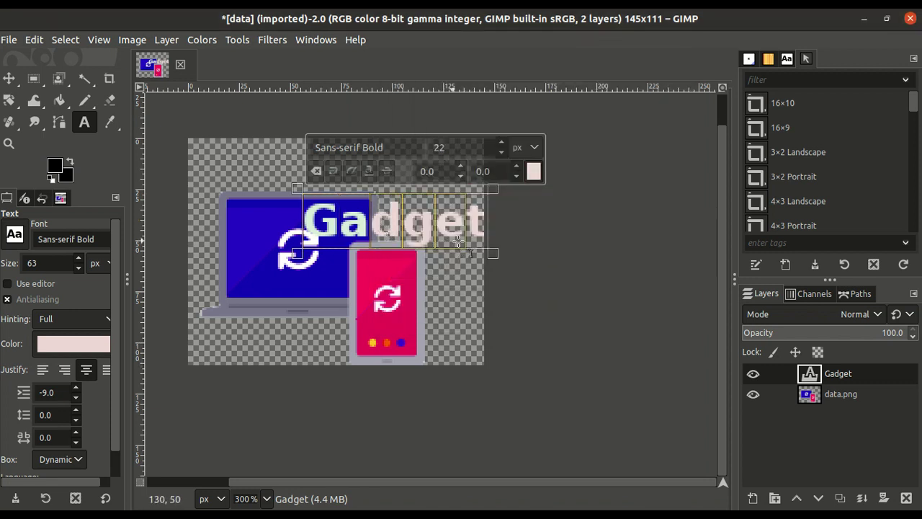
click(539, 173)
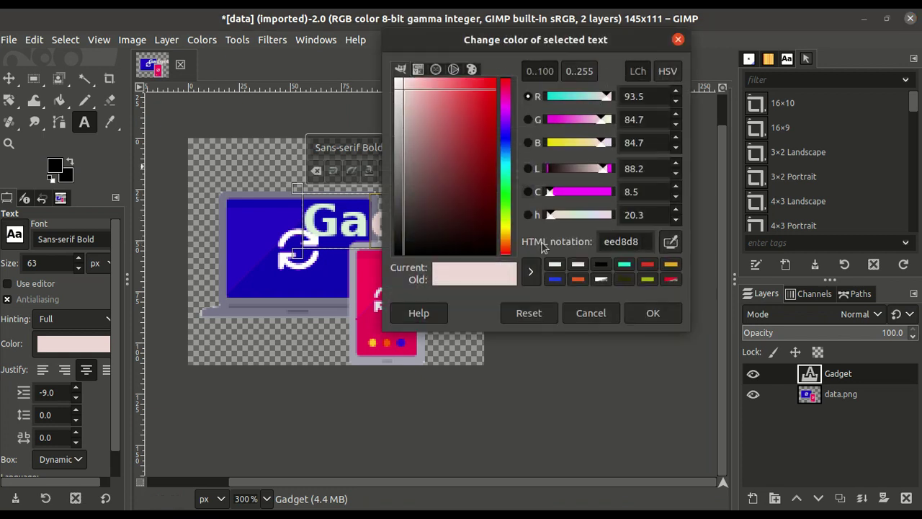
click(508, 137)
click(669, 313)
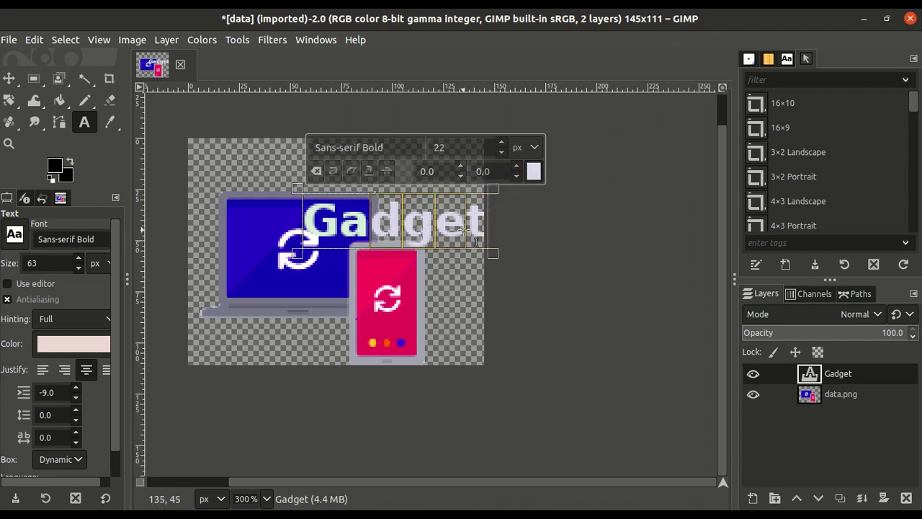
click(533, 171)
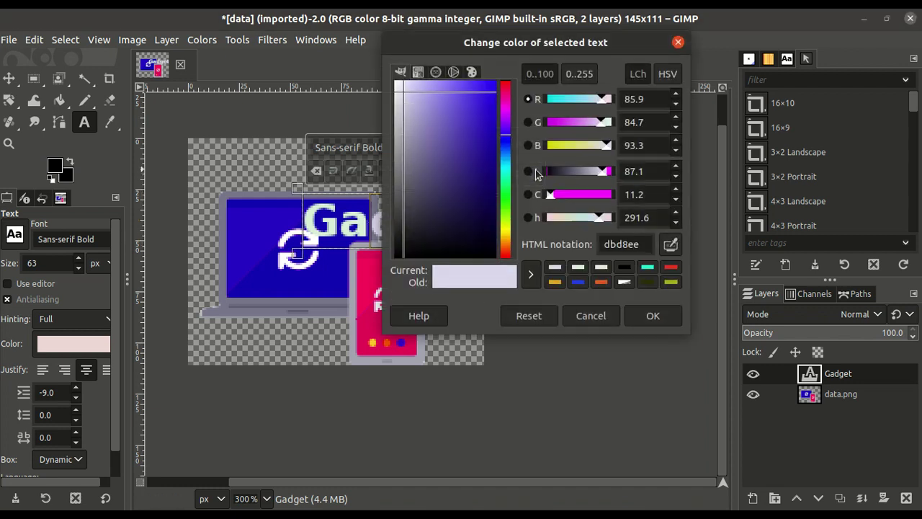
click(481, 143)
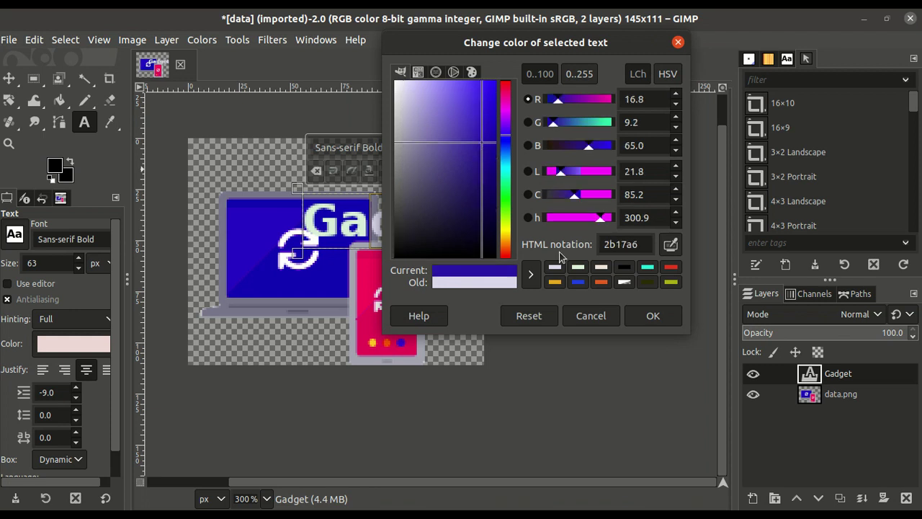
click(652, 315)
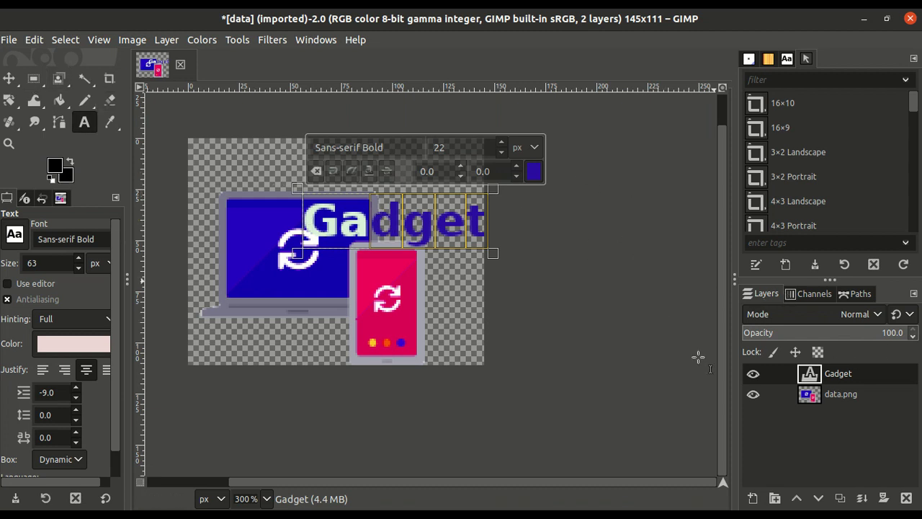
Duplicate the two-tone Gadget text layer and rename the copy Gadget2.
click(551, 353)
right_click(840, 380)
mouse_move(722, 83)
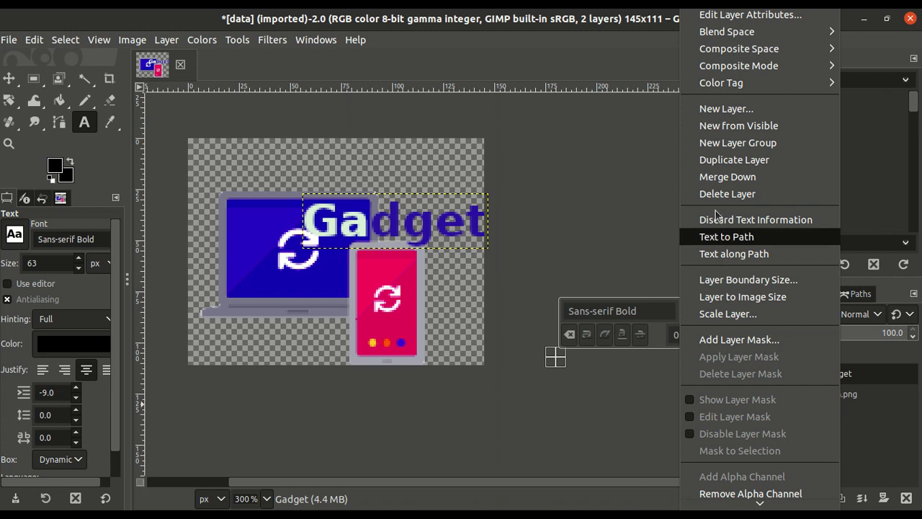
click(729, 160)
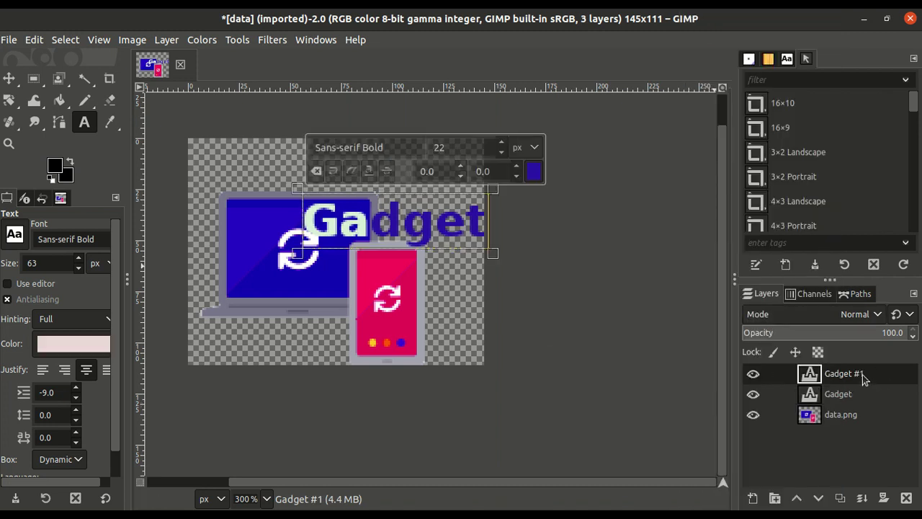
double_click(843, 373)
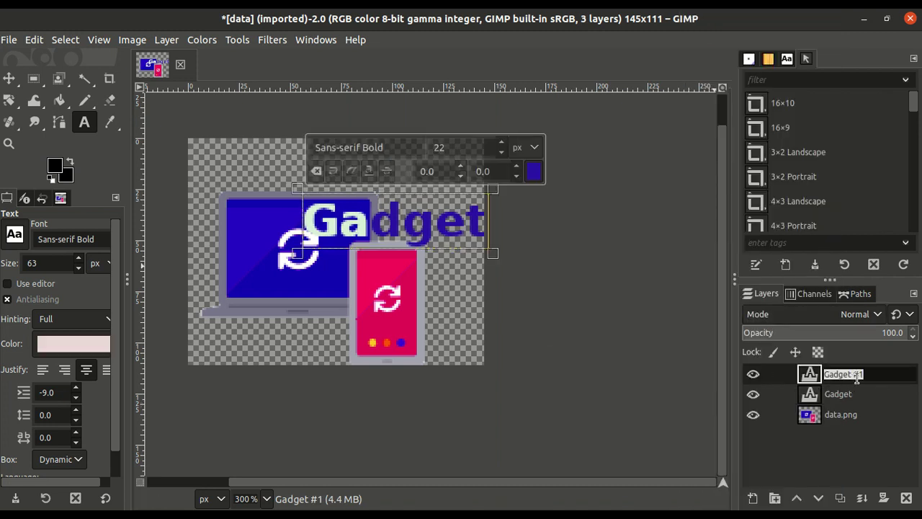
text(G)
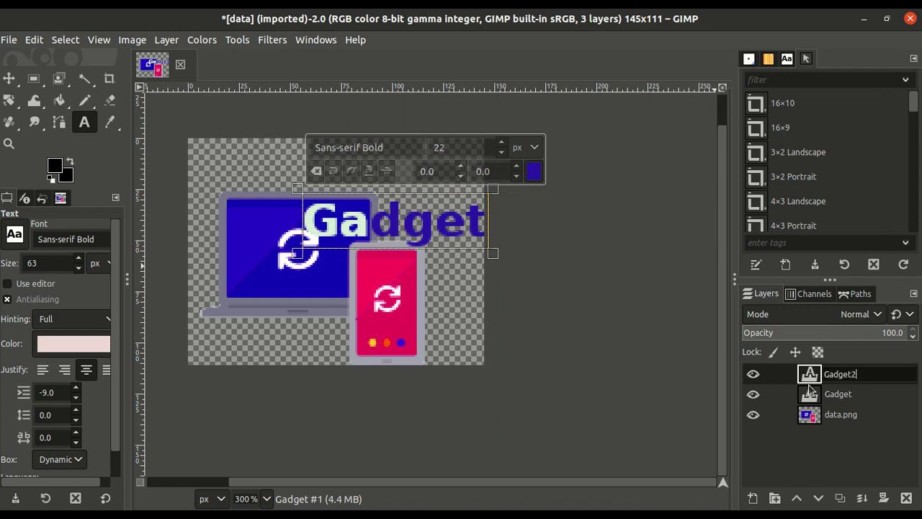
key(Return)
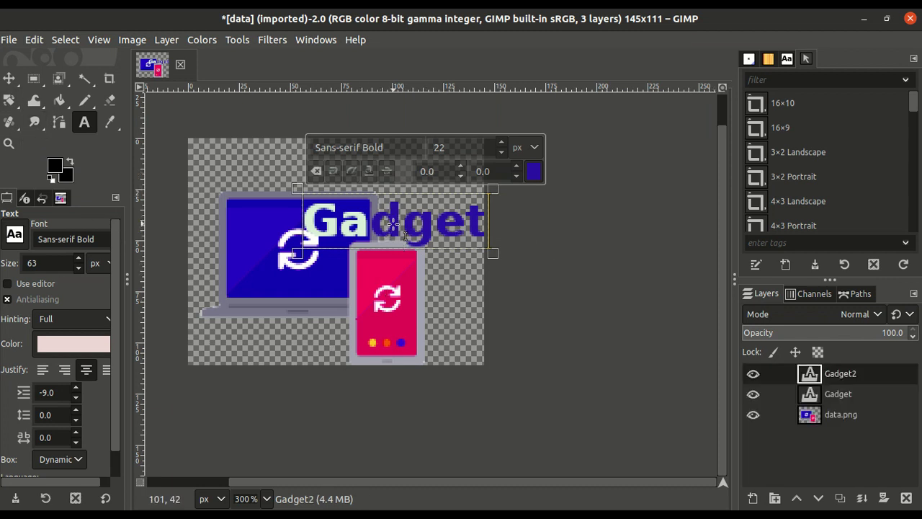
Move the Gadget2 copy to the top-left and replace its text with 'Free'.
key(m)
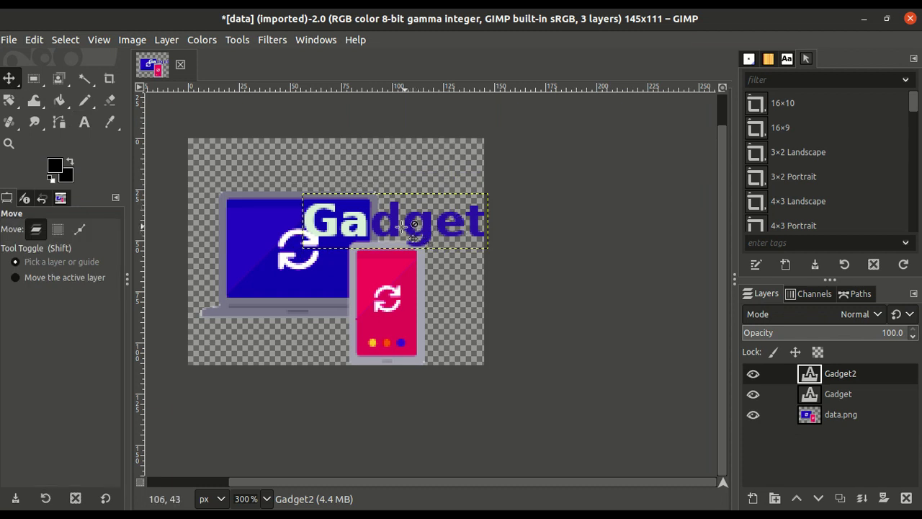
mouse_move(394, 222)
mouse_down()
mouse_move(304, 162)
mouse_move(298, 171)
mouse_move(307, 174)
mouse_move(306, 164)
mouse_up()
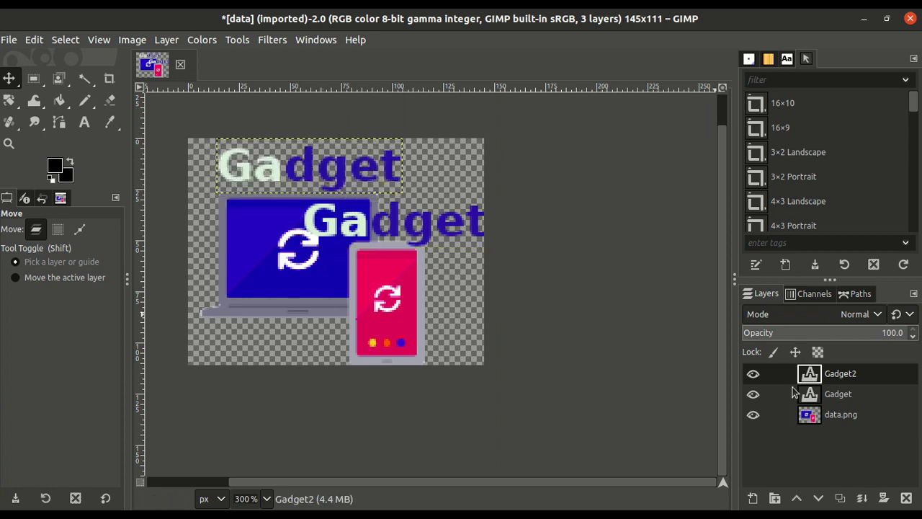
key(t)
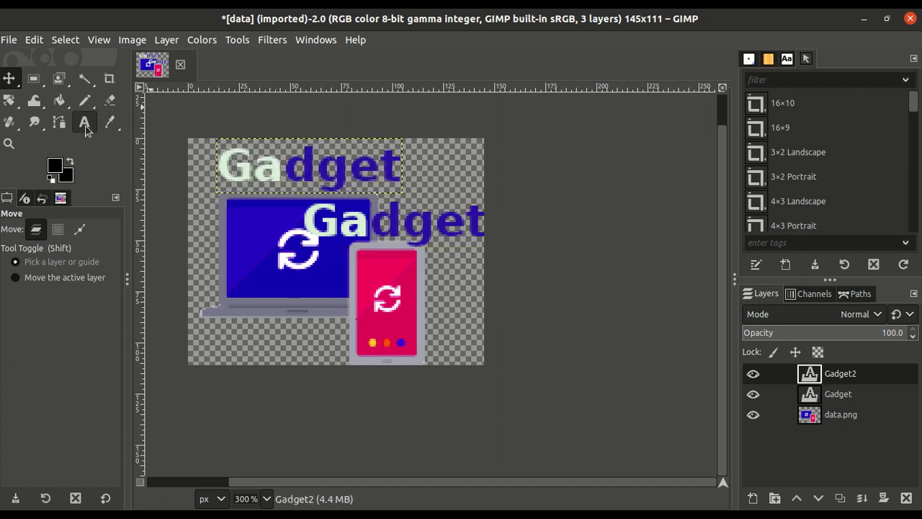
click(299, 169)
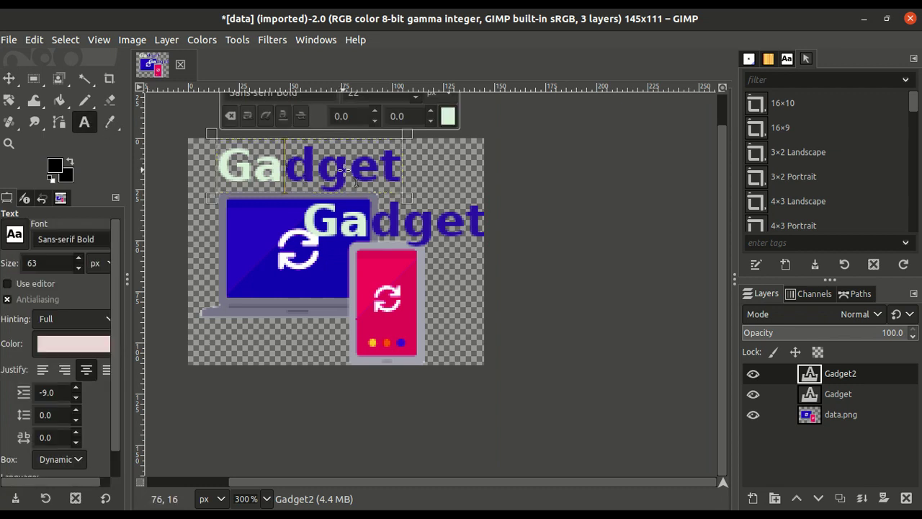
key(ctrl+a)
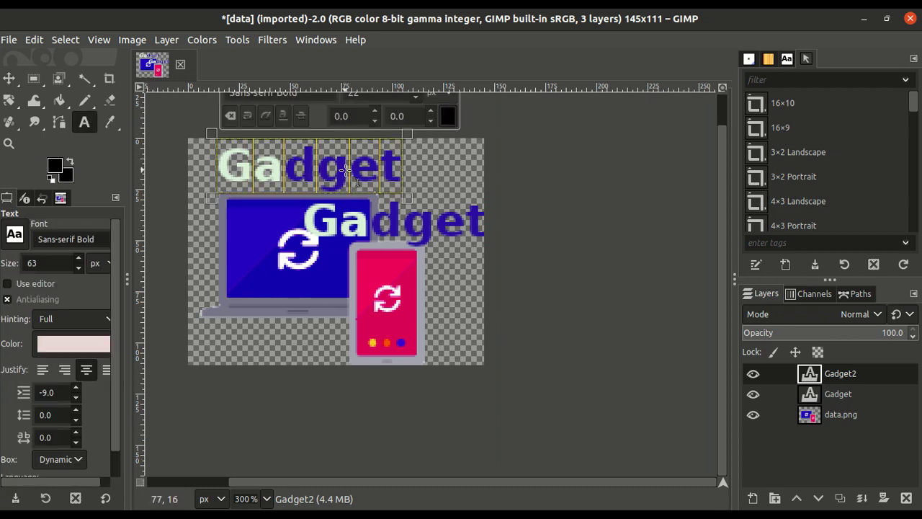
text(Fr)
text(ee)
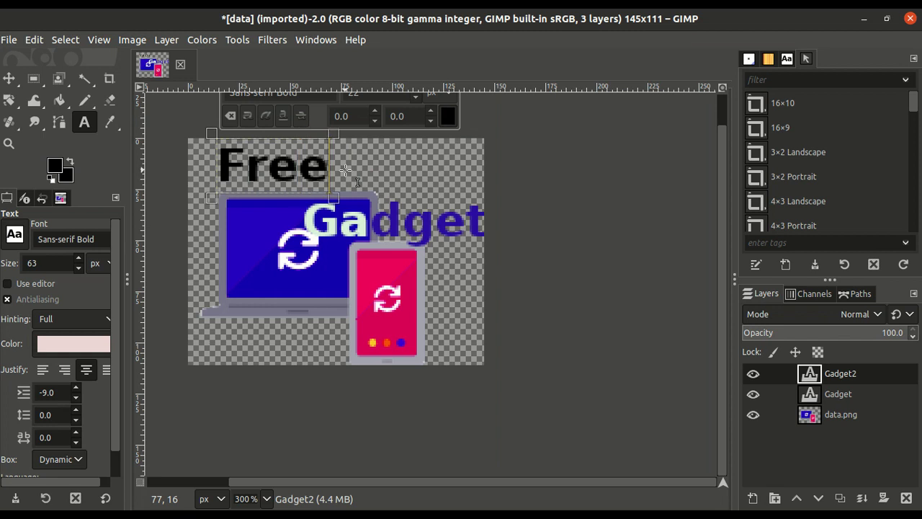
click(9, 78)
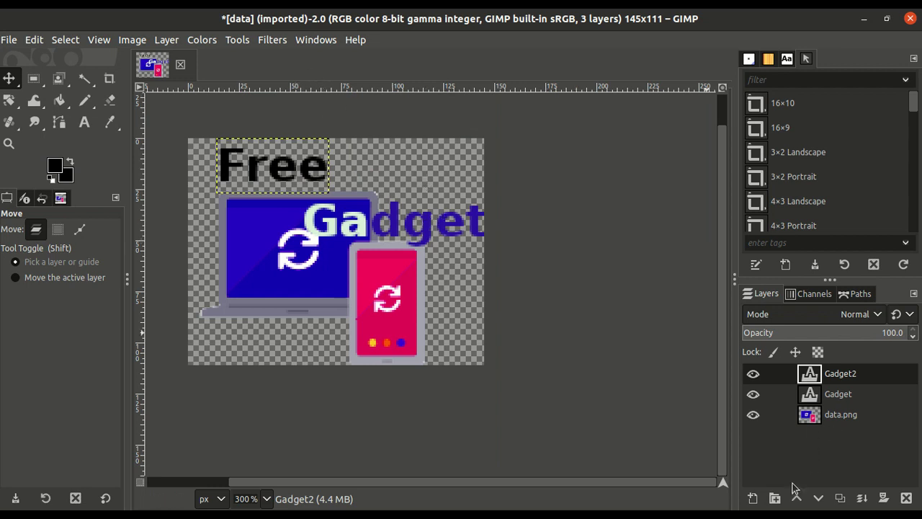
Create a transparent 'test' layer below data.png, then toggle data.png's visibility off and on.
click(754, 498)
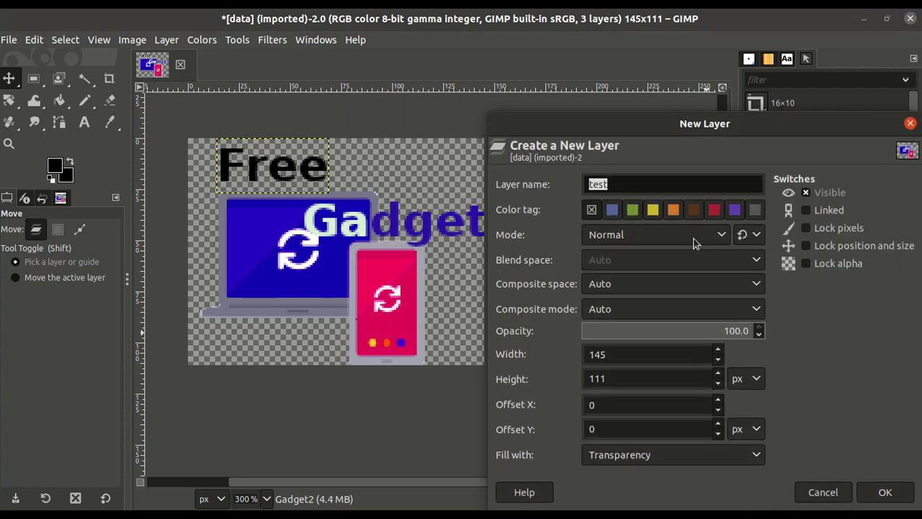
key(Tab)
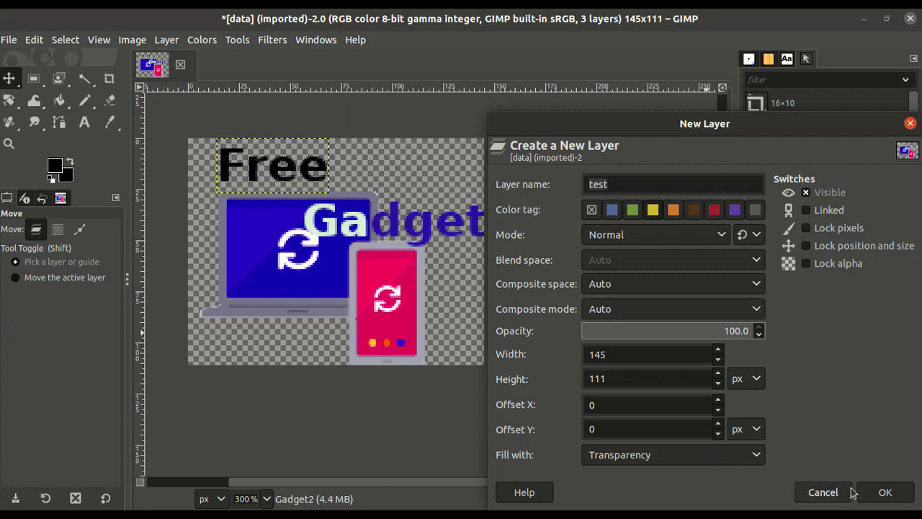
click(882, 492)
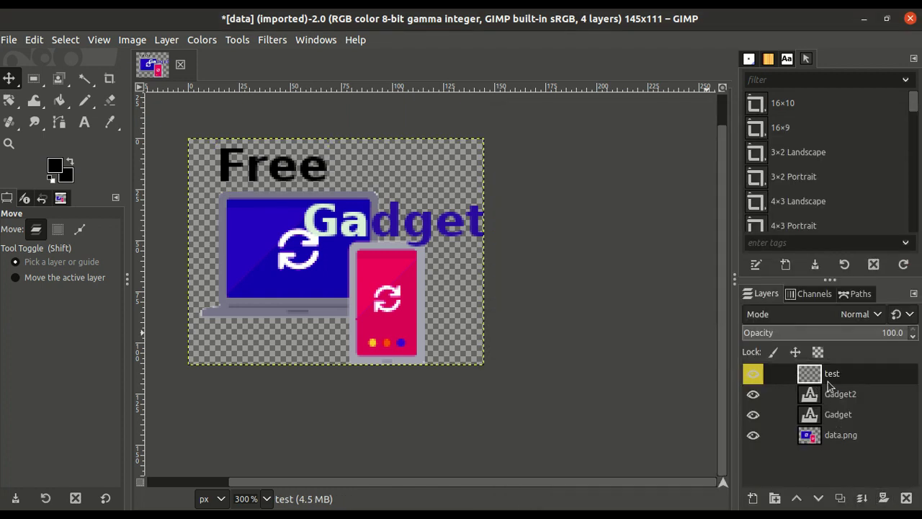
drag(789, 377, 781, 454)
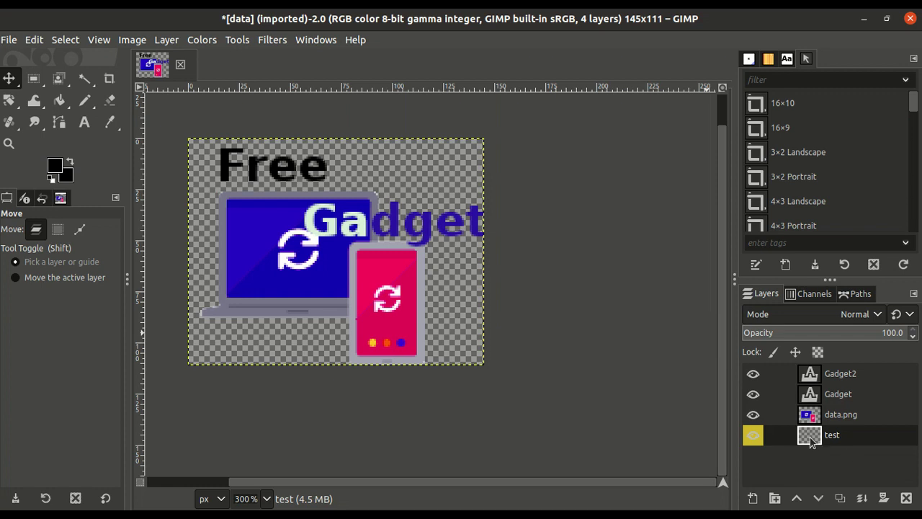
click(753, 416)
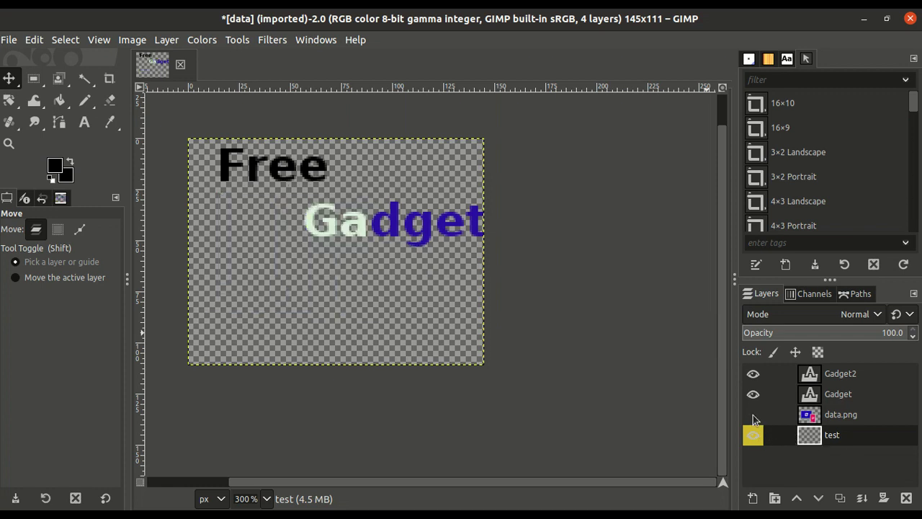
click(753, 421)
Add a new layer filled with the black foreground colour.
right_click(807, 441)
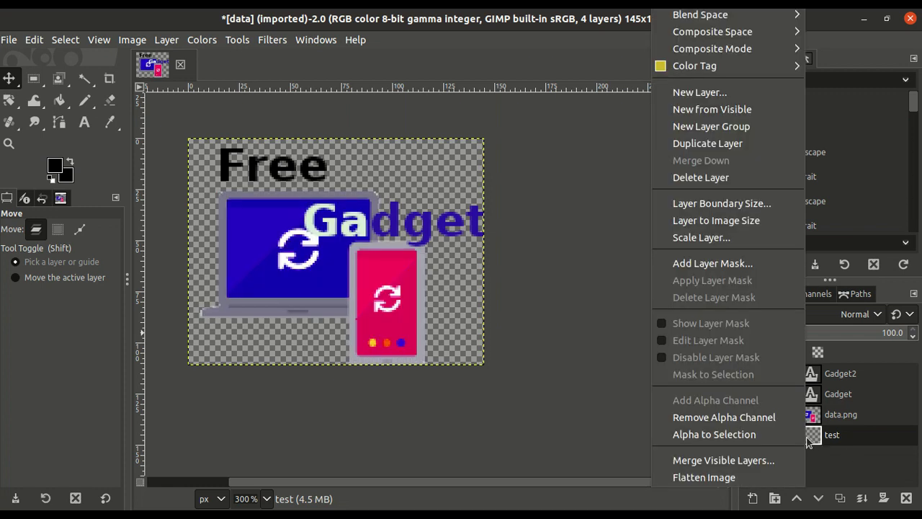
click(718, 94)
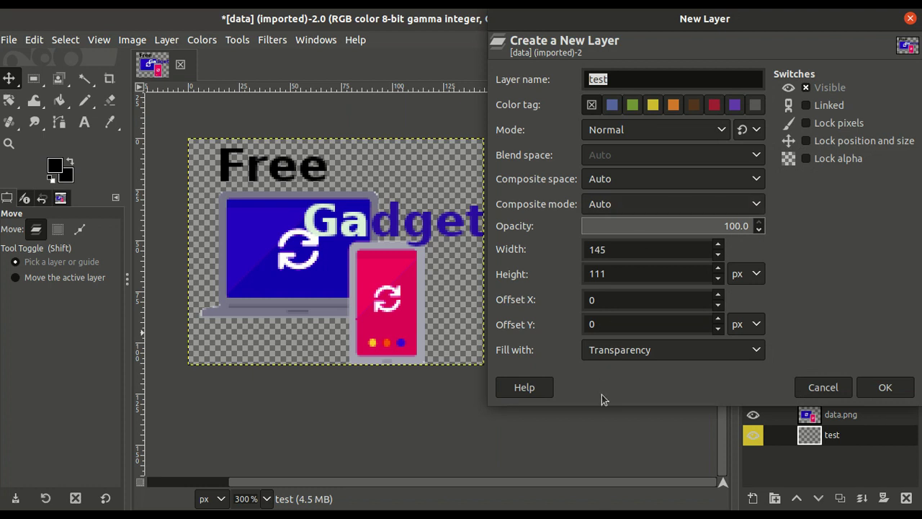
click(754, 351)
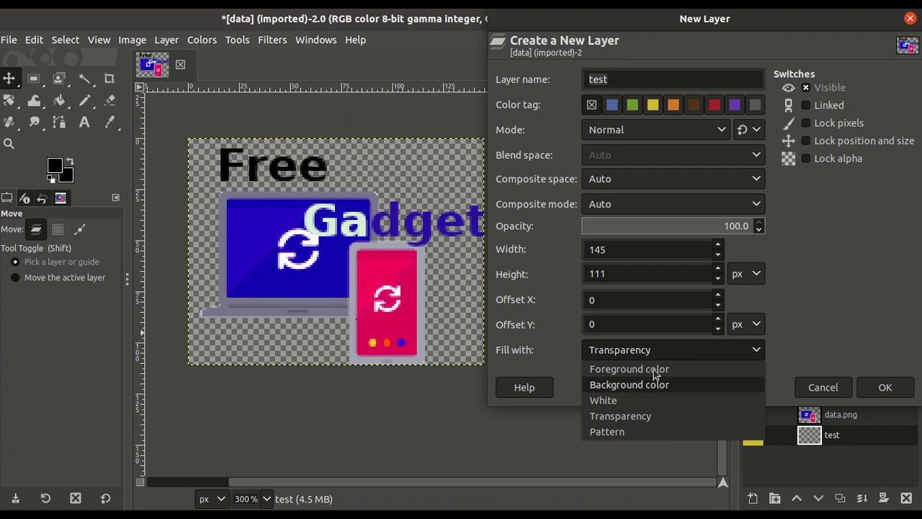
click(655, 370)
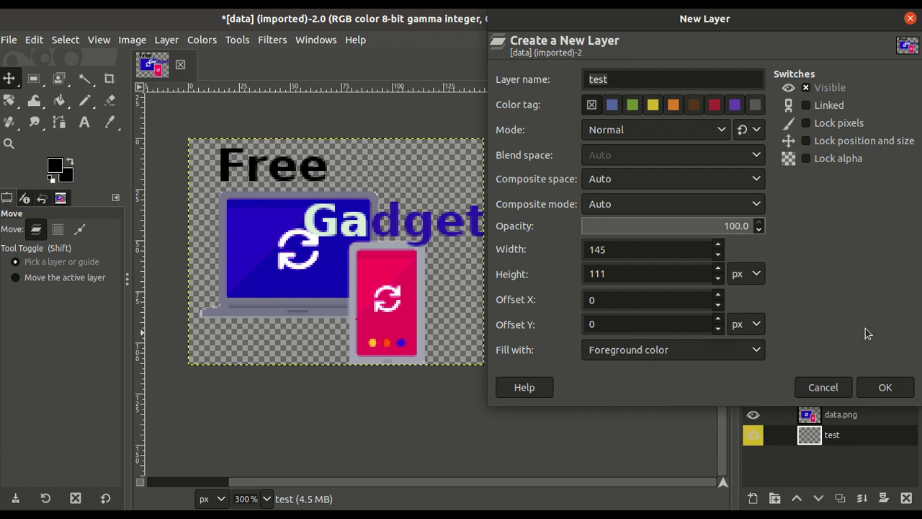
click(886, 387)
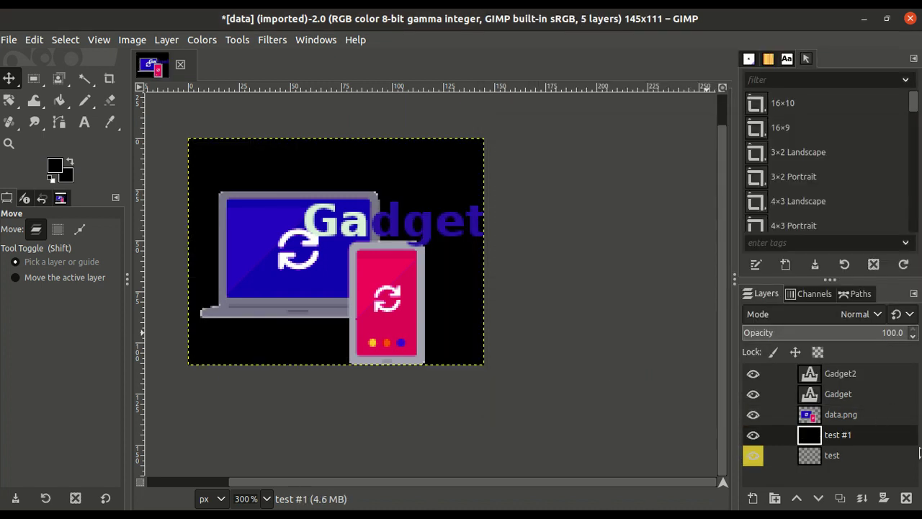
Remove the empty test layer's alpha channel and delete that layer.
click(817, 459)
right_click(817, 461)
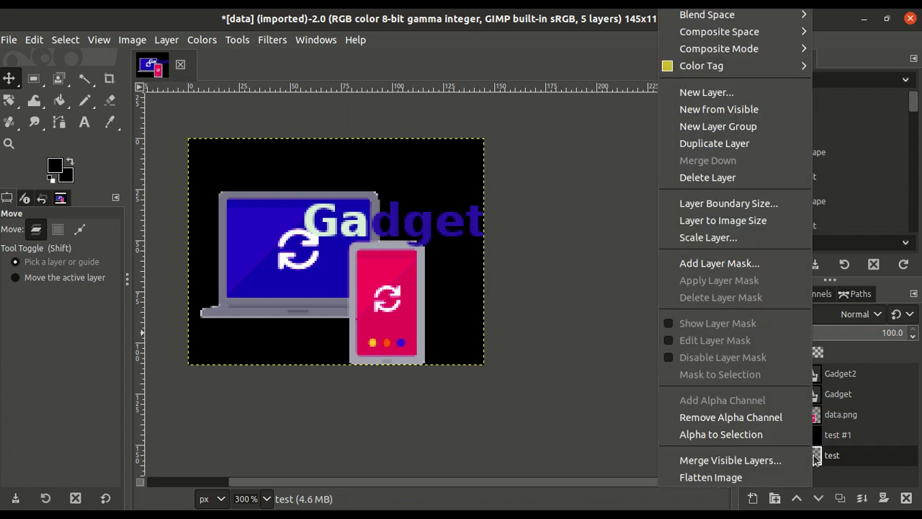
click(750, 423)
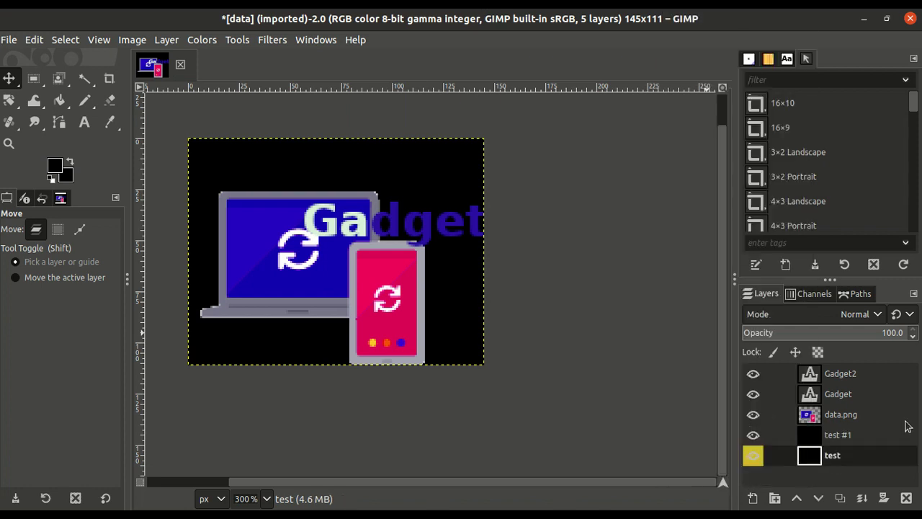
right_click(819, 461)
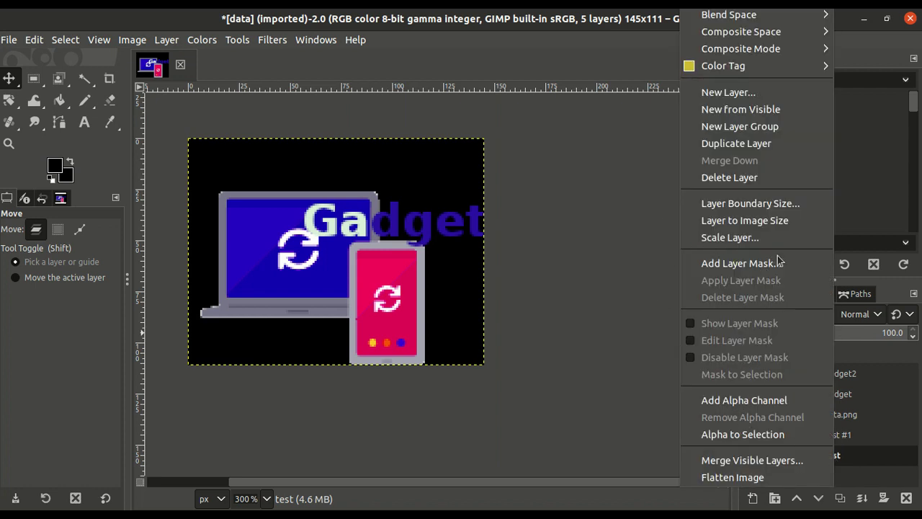
click(755, 179)
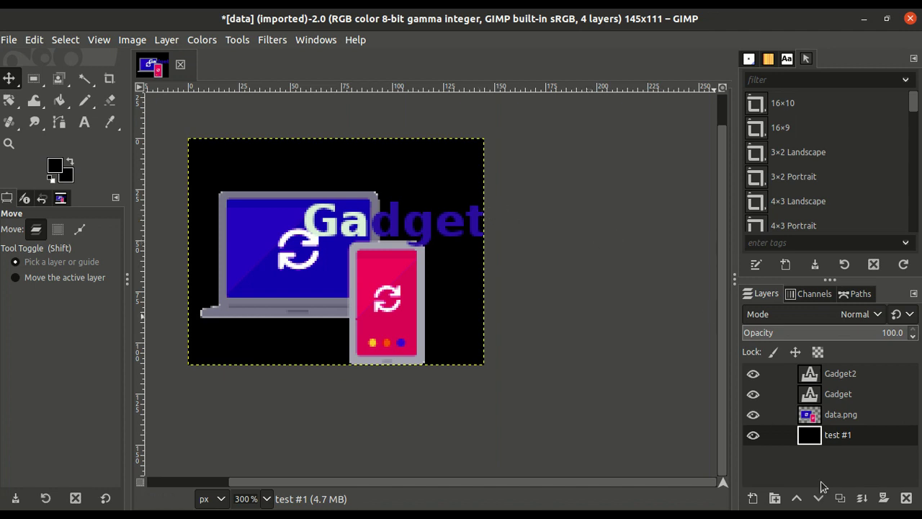
Open the Gadget2 'Free' text for editing and try a green text colour.
click(841, 374)
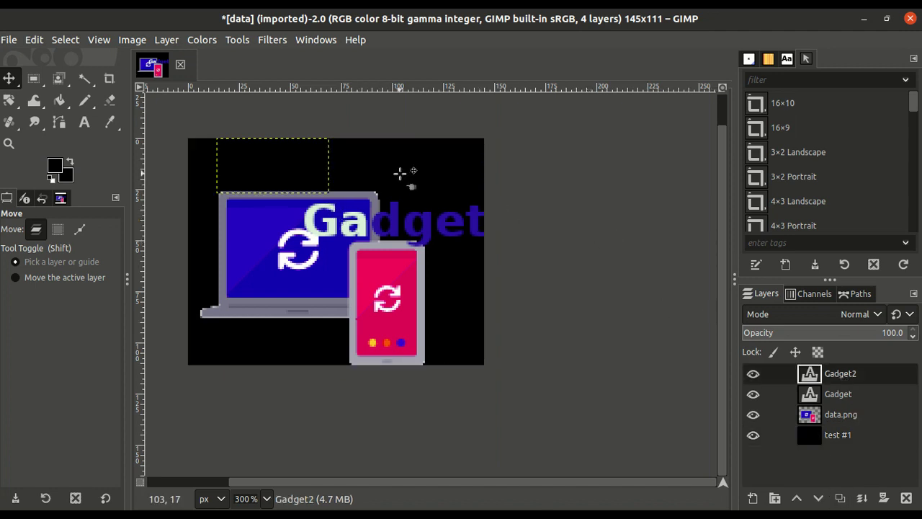
click(85, 121)
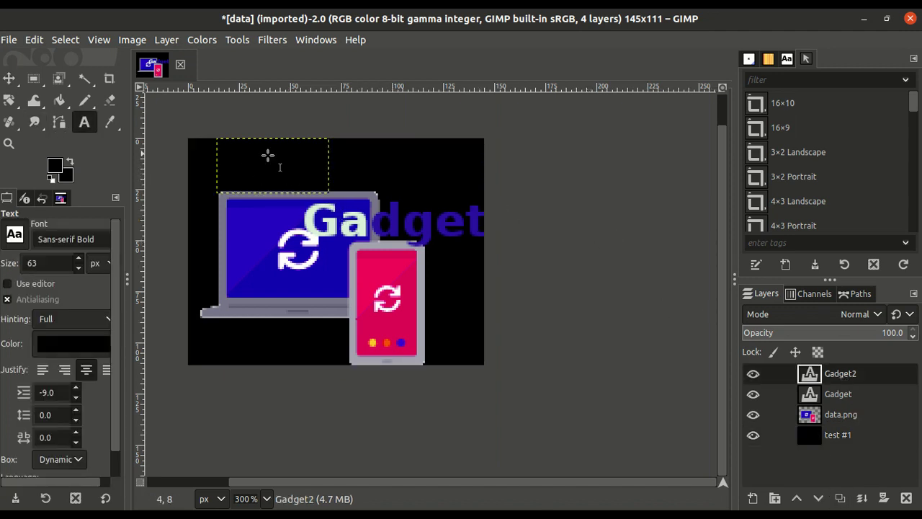
click(267, 162)
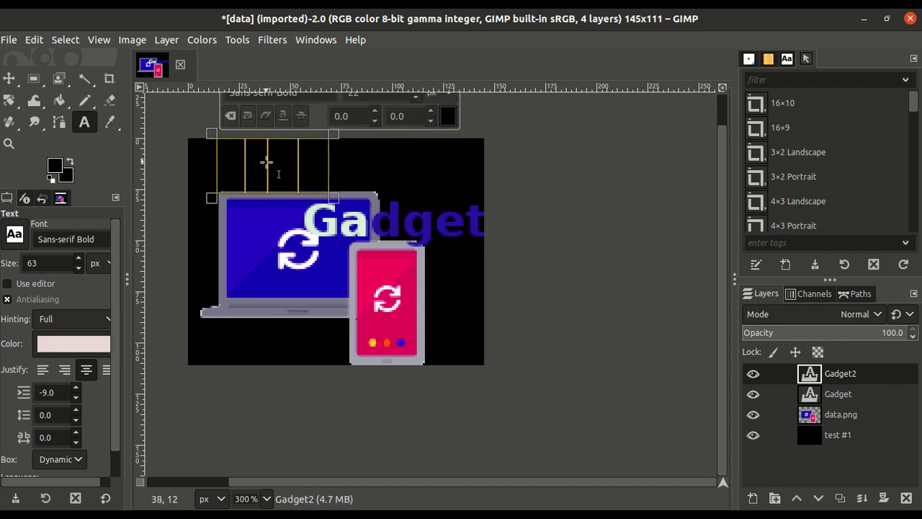
click(448, 116)
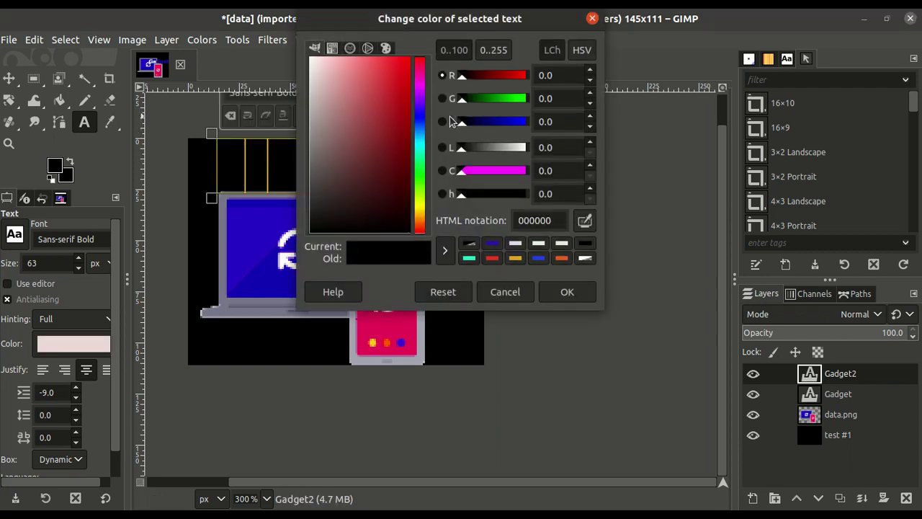
click(420, 180)
click(567, 292)
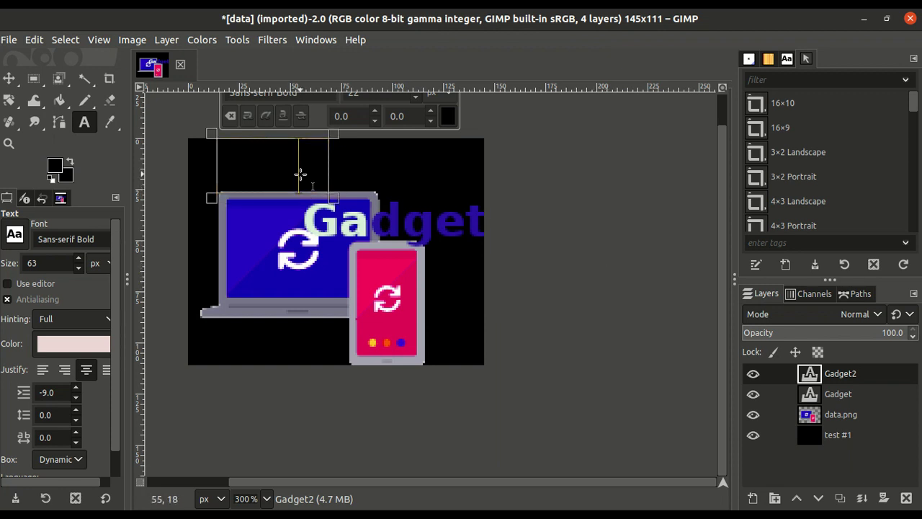
Set the Free letters to bright green (30e052).
click(447, 116)
click(423, 186)
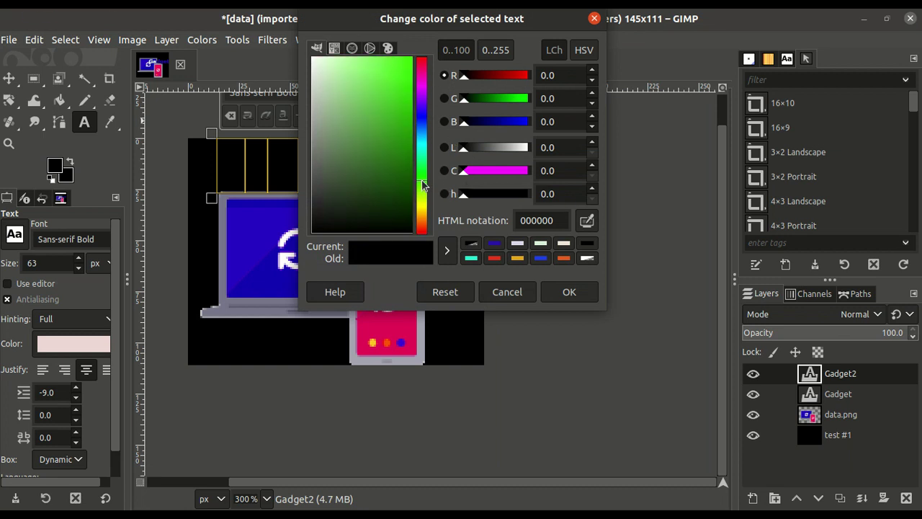
click(573, 298)
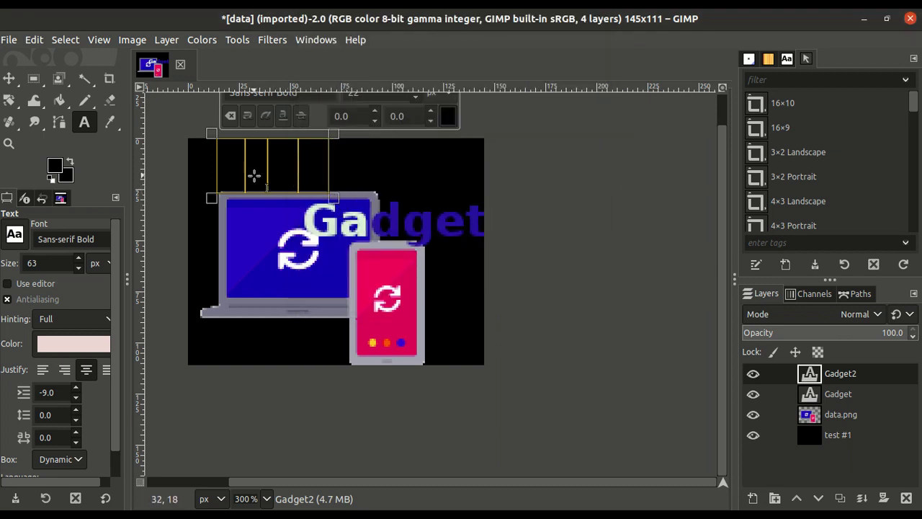
click(447, 116)
click(419, 173)
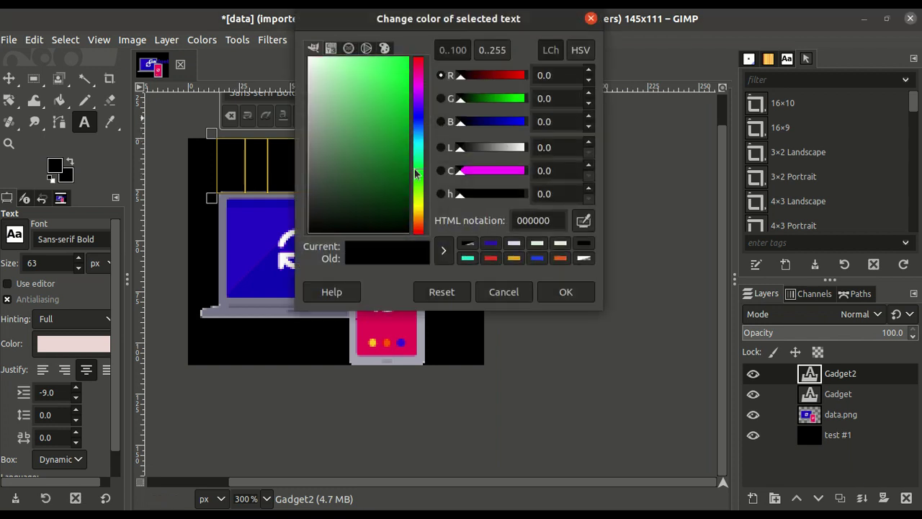
click(392, 83)
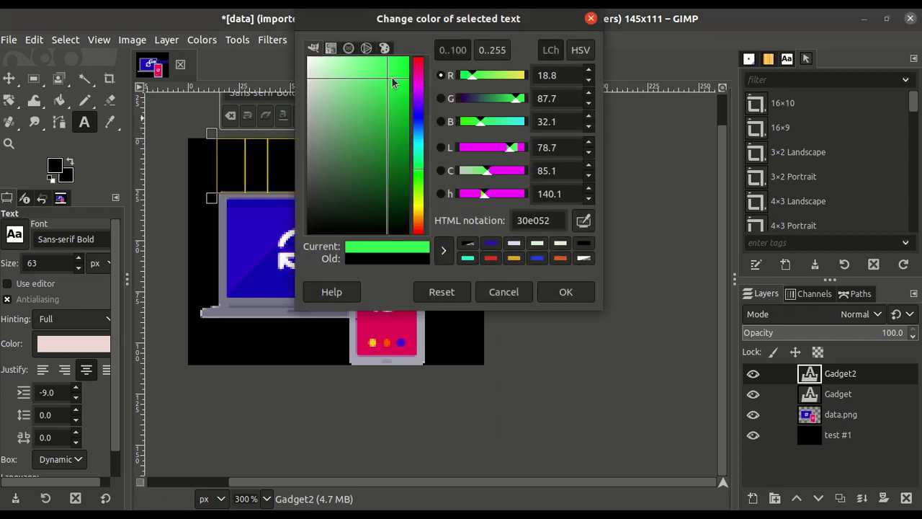
click(566, 292)
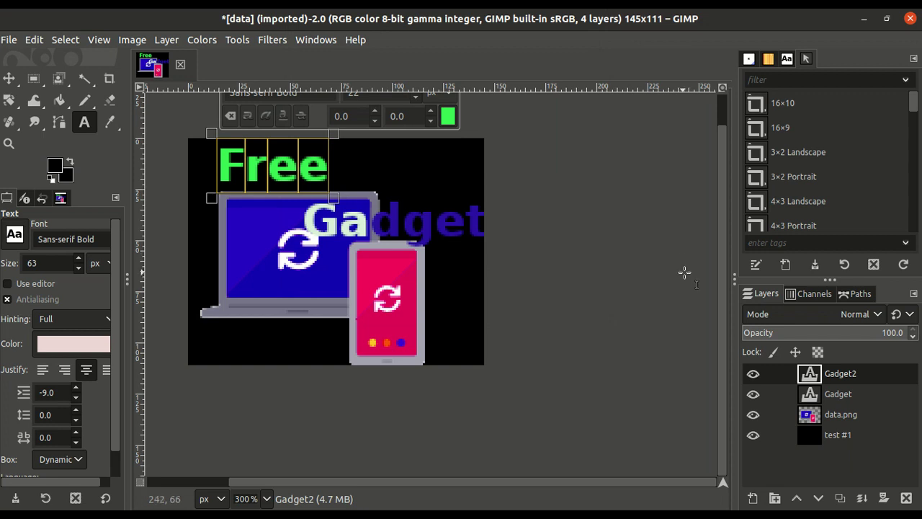
click(582, 225)
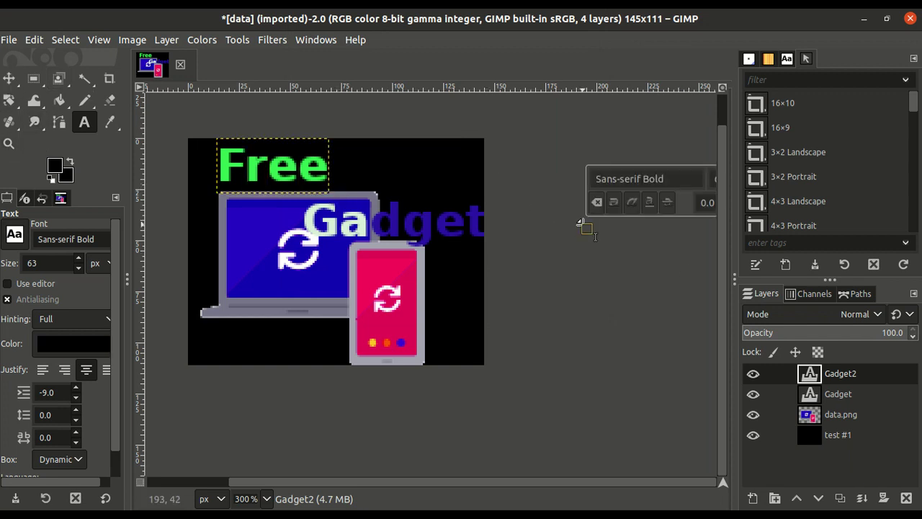